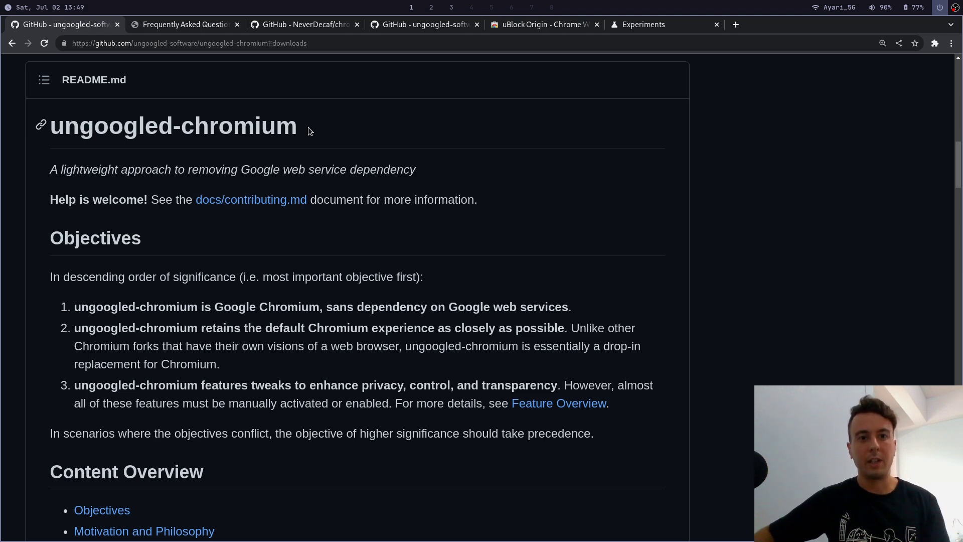
# Return to the ungoogled-chromium README and jump to its Downloads section
pyautogui.click(519, 28)
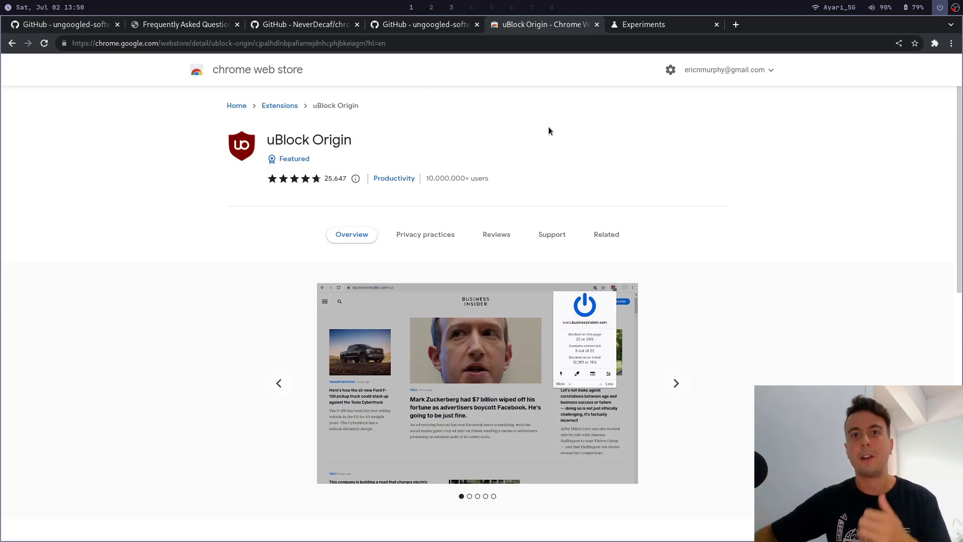
pyautogui.click(72, 26)
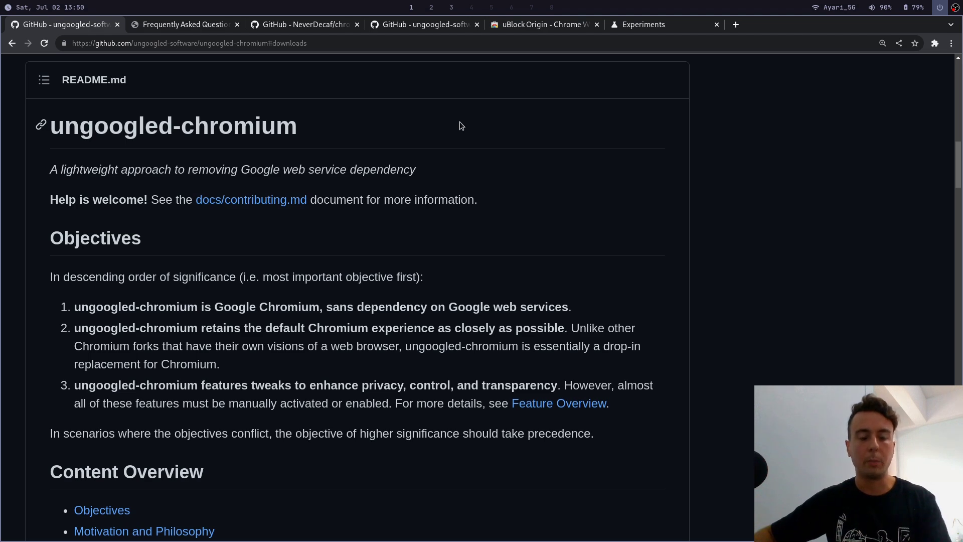
pyautogui.scroll(-5, 459, 125)
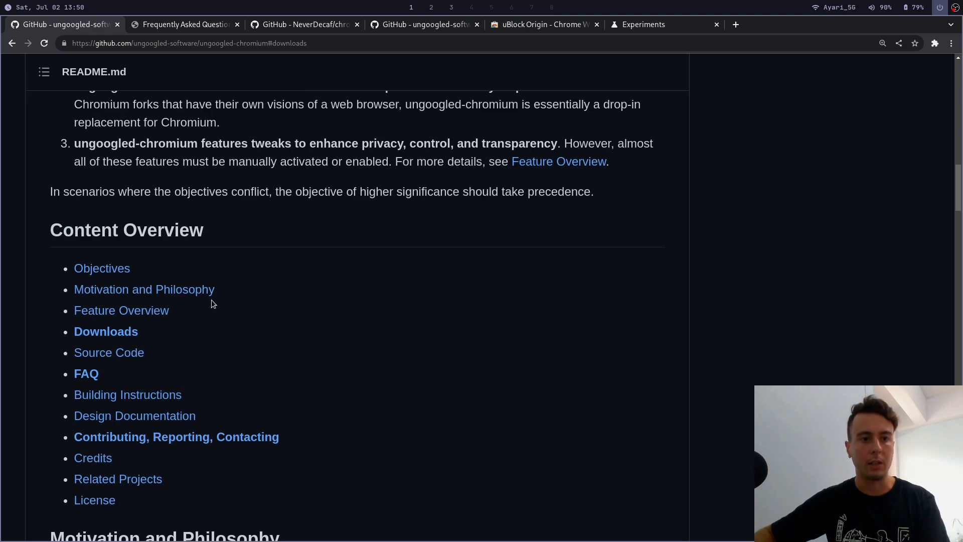
pyautogui.click(128, 333)
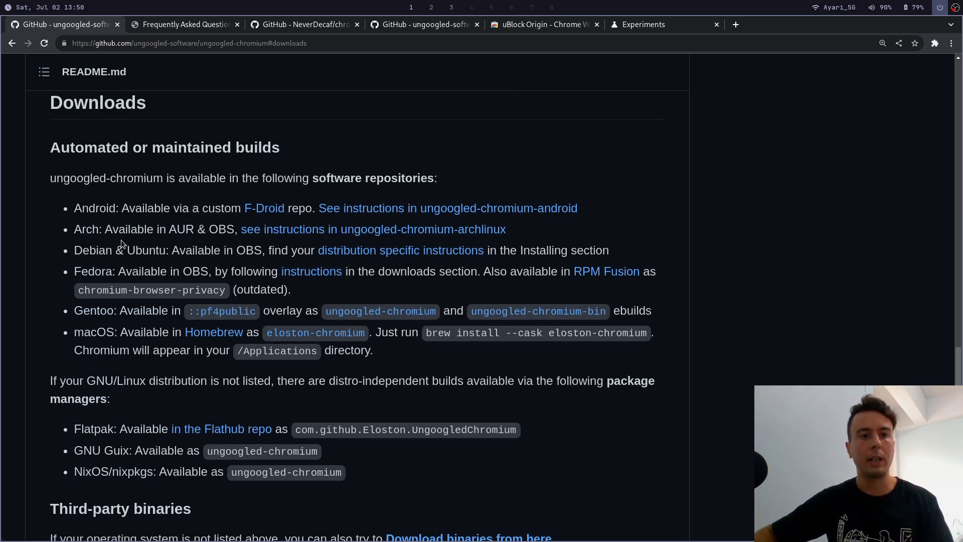
# Open the Arch Linux instructions in a new tab and copy its OBS repository commands
pyautogui.middleClick(321, 230)
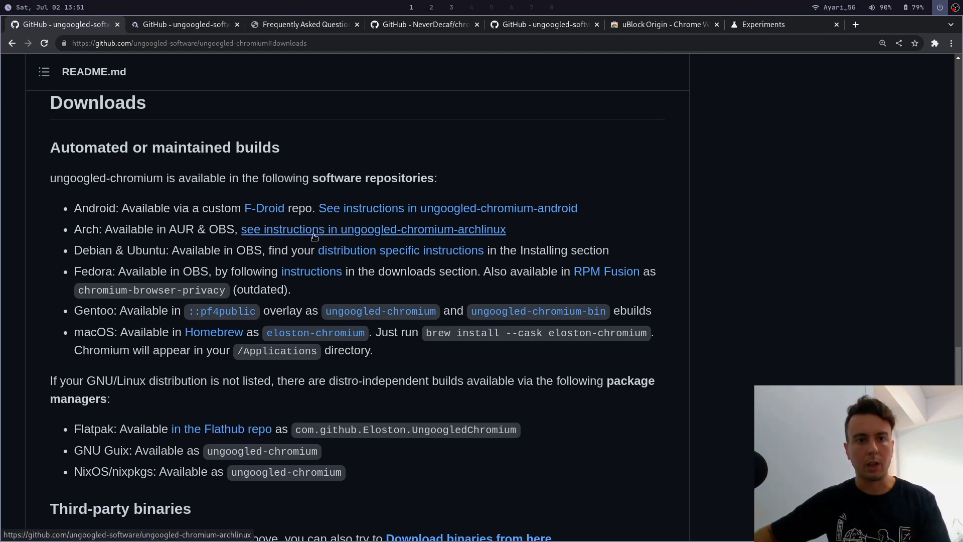
pyautogui.hotkey('ctrl', 'Tab')
pyautogui.scroll(-15, 302, 230)
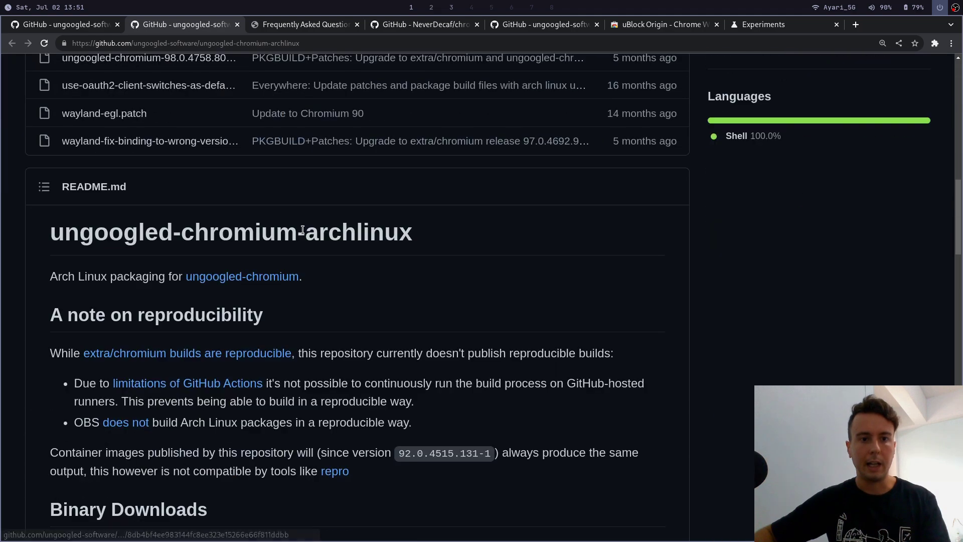
pyautogui.scroll(-5, 303, 230)
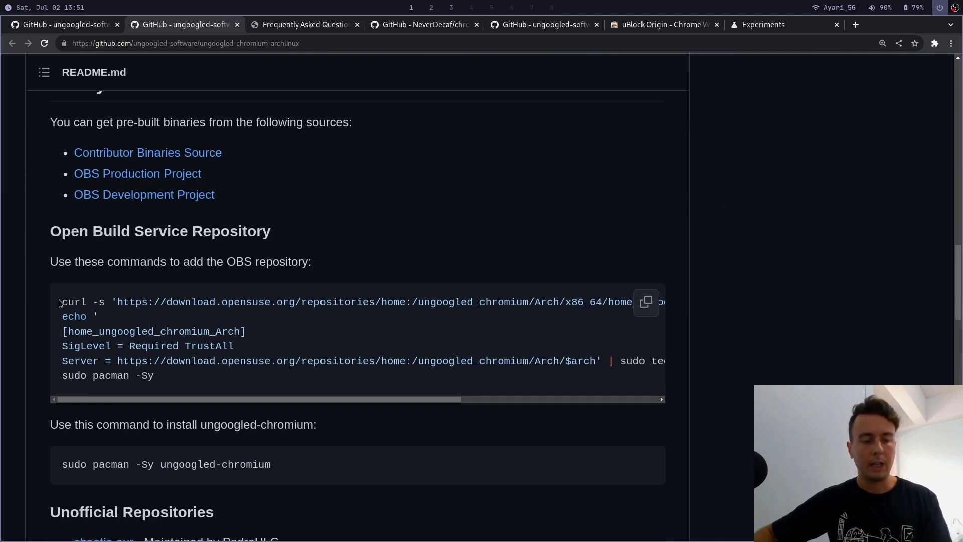
pyautogui.click(646, 302)
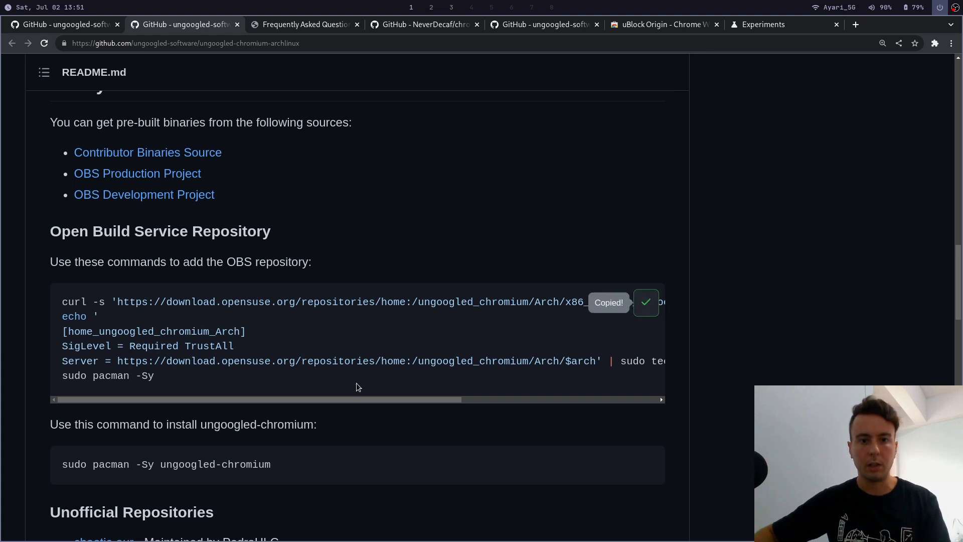
# Select the sudo ungoogled-chromium install command, then return to the README's downloads section
pyautogui.moveTo(316, 402); pyautogui.dragTo(566, 402)
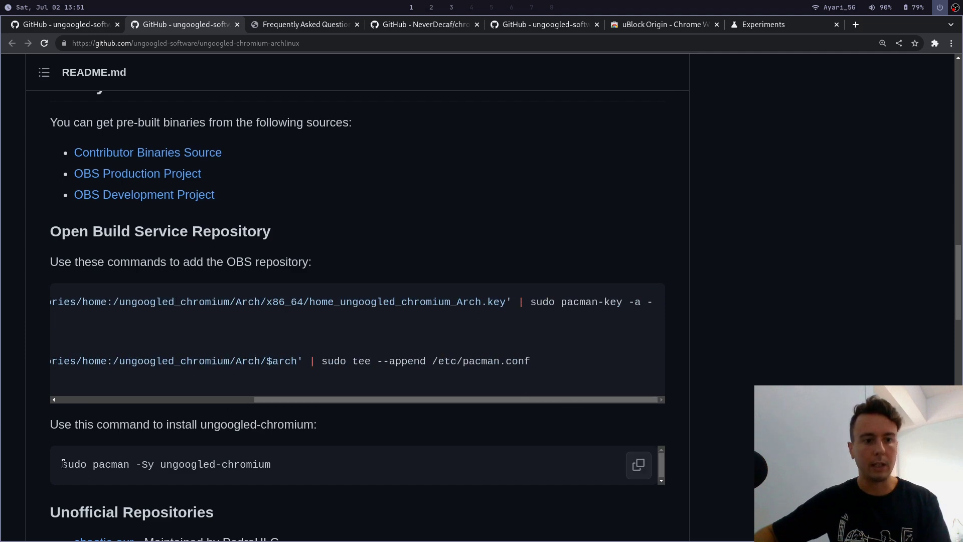
pyautogui.scroll(-2, 74, 466)
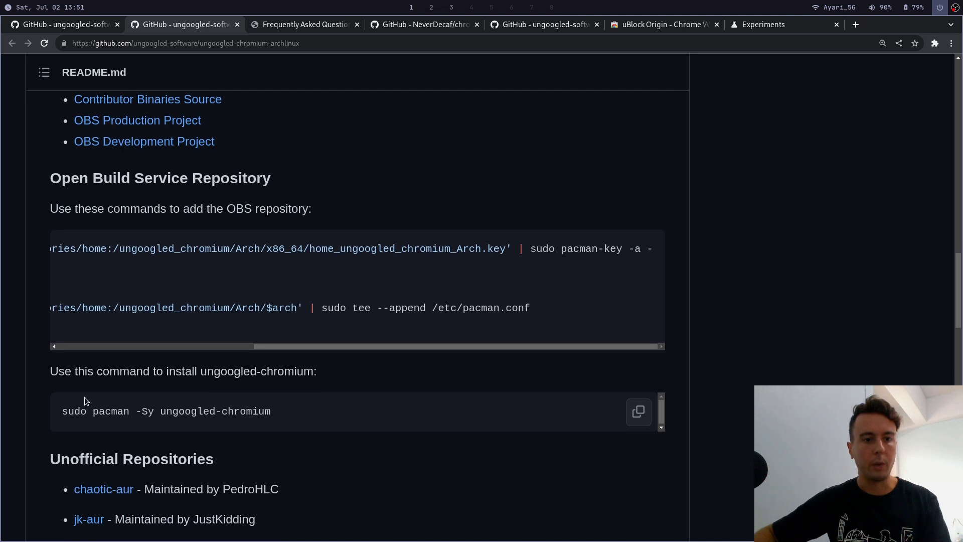
pyautogui.moveTo(272, 412); pyautogui.dragTo(74, 418)
pyautogui.click(74, 417)
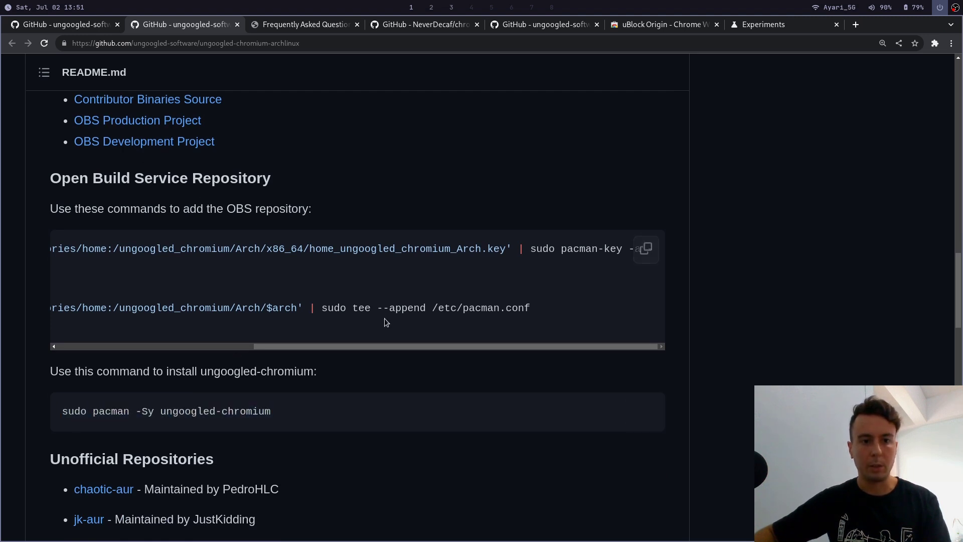
pyautogui.moveTo(341, 345); pyautogui.dragTo(140, 346)
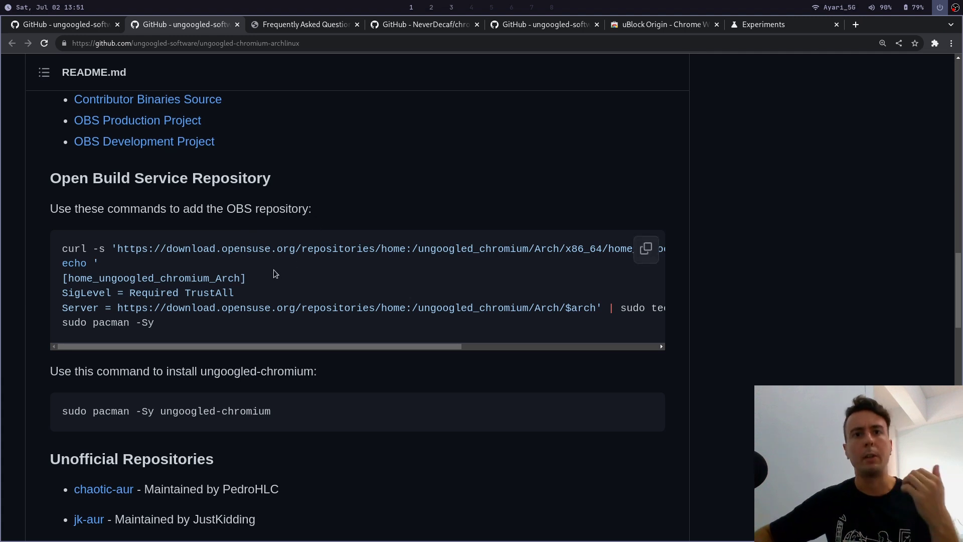
pyautogui.scroll(-2, 349, 189)
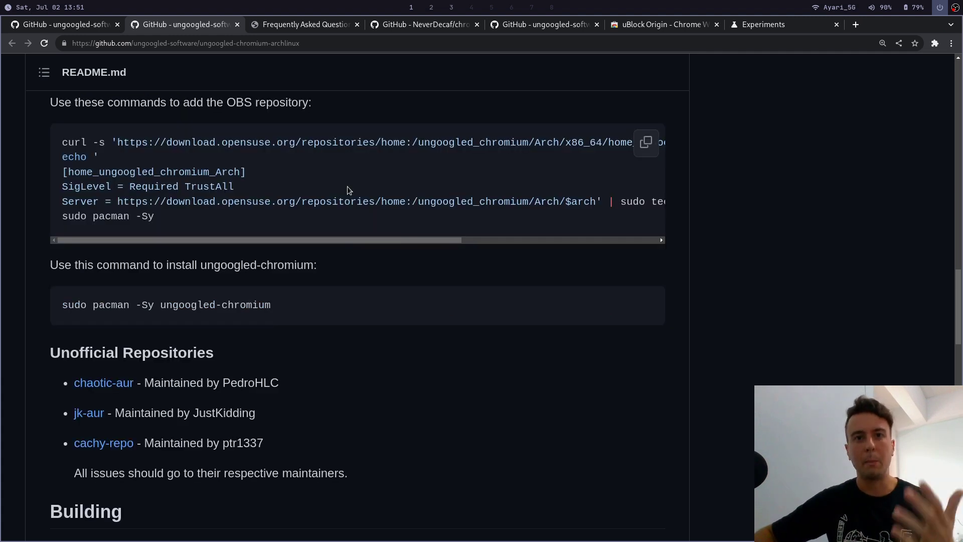
pyautogui.scroll(-5, 348, 189)
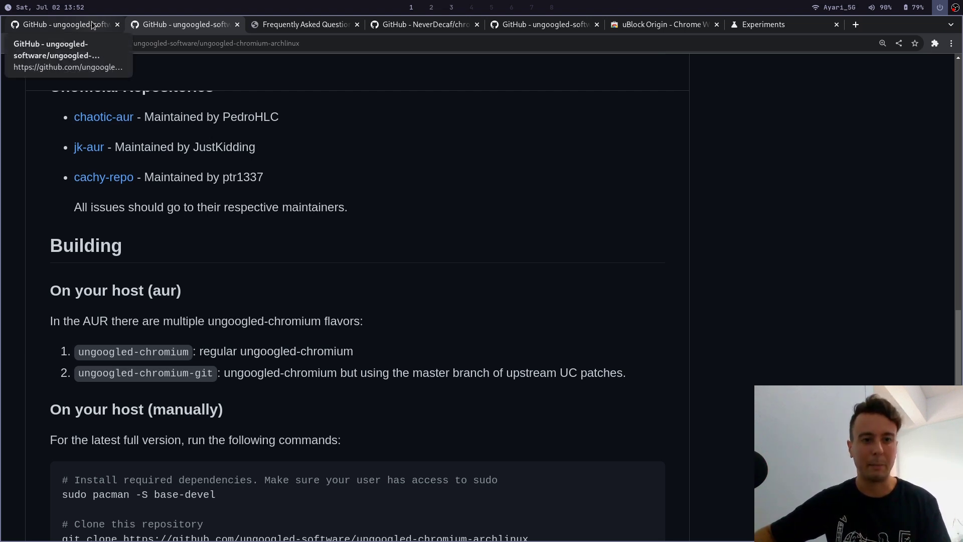
pyautogui.scroll(7, 154, 225)
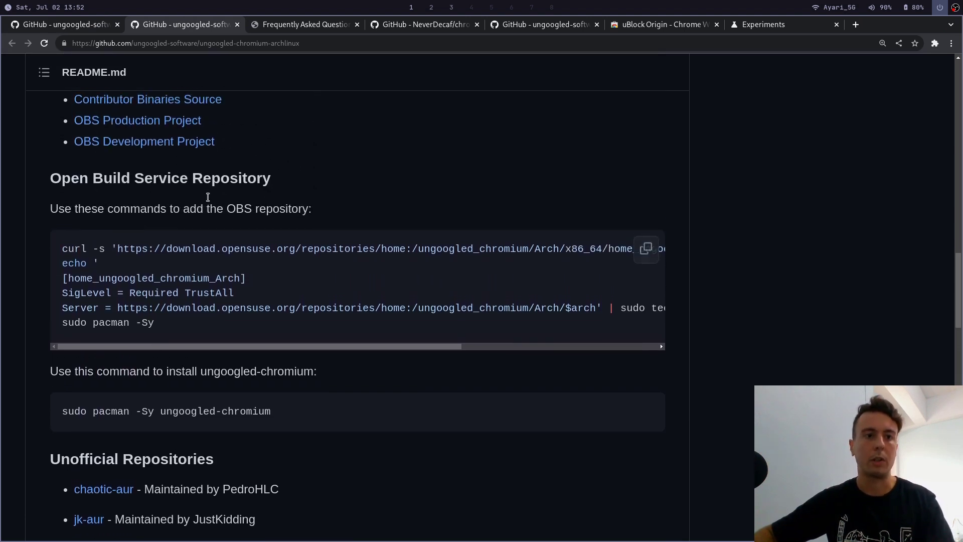
pyautogui.hotkey('ctrl', 'shift', 'Tab')
pyautogui.scroll(-1, 272, 215)
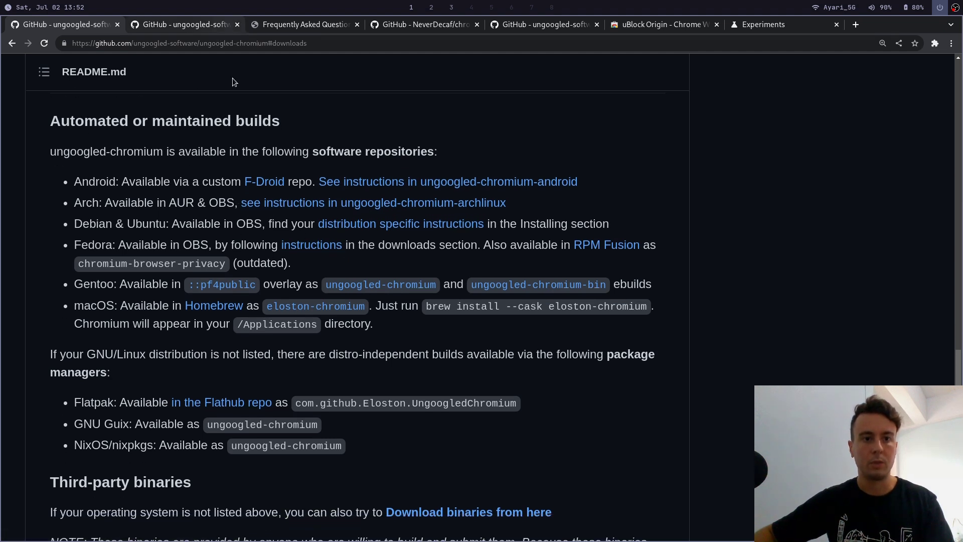
# Close the archlinux tab and open the third-party binaries page listing each platform's latest version
pyautogui.click(238, 24)
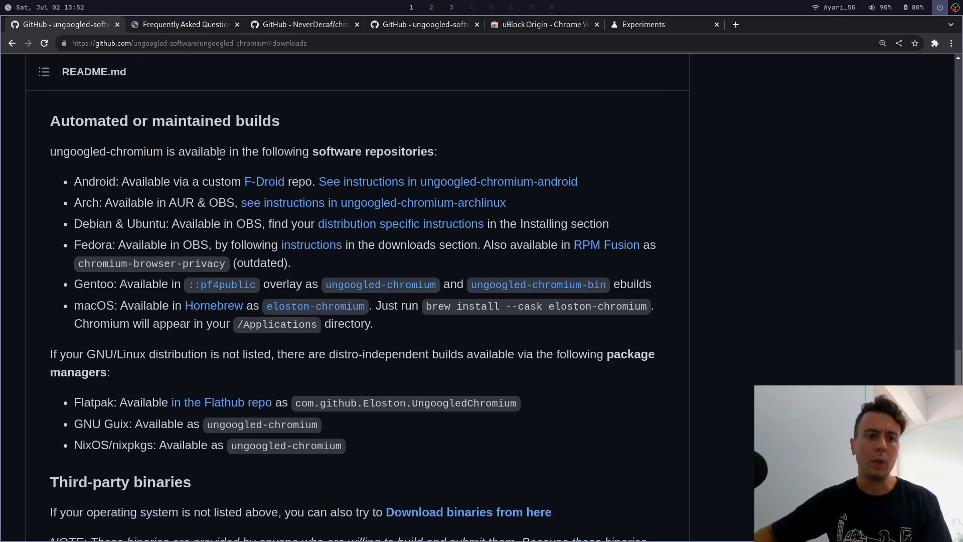
pyautogui.scroll(-4, 192, 181)
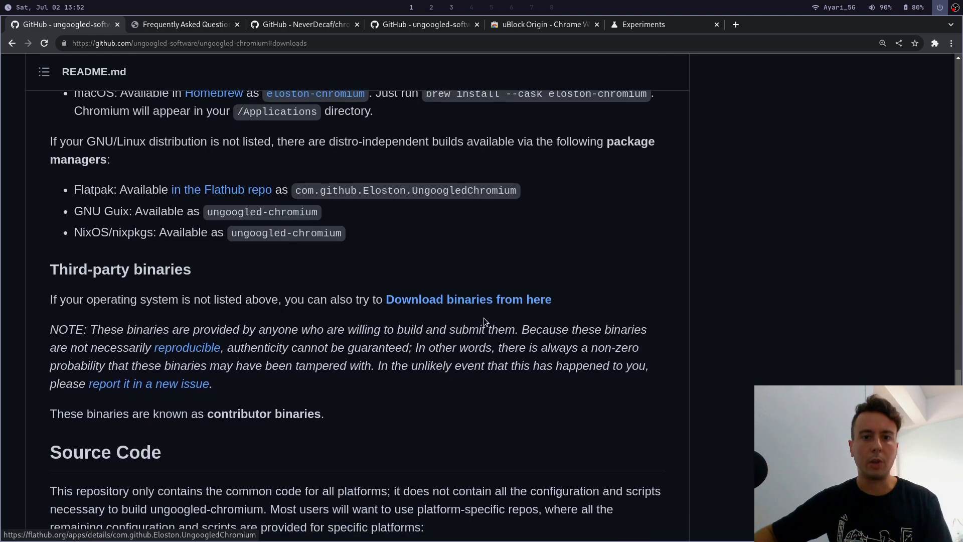
pyautogui.click(459, 300)
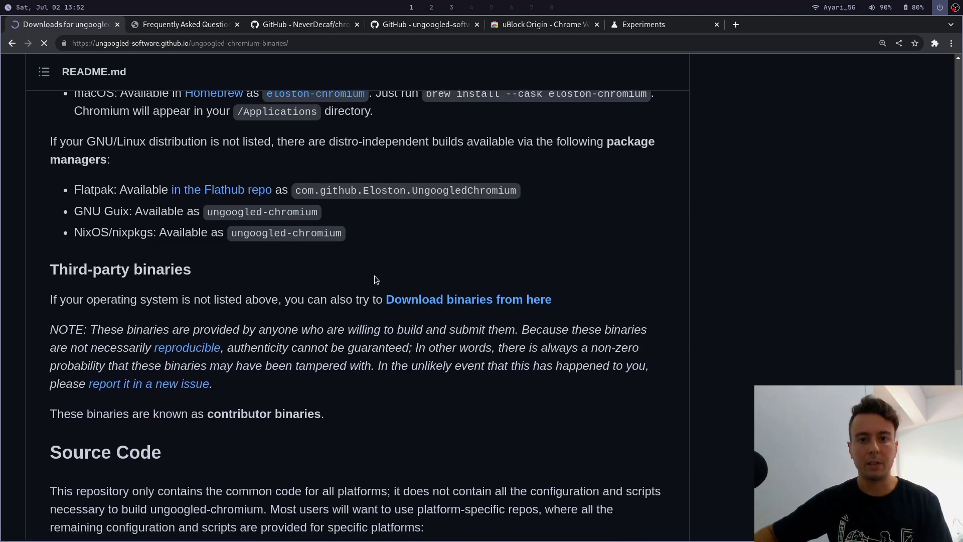
pyautogui.scroll(-2, 309, 231)
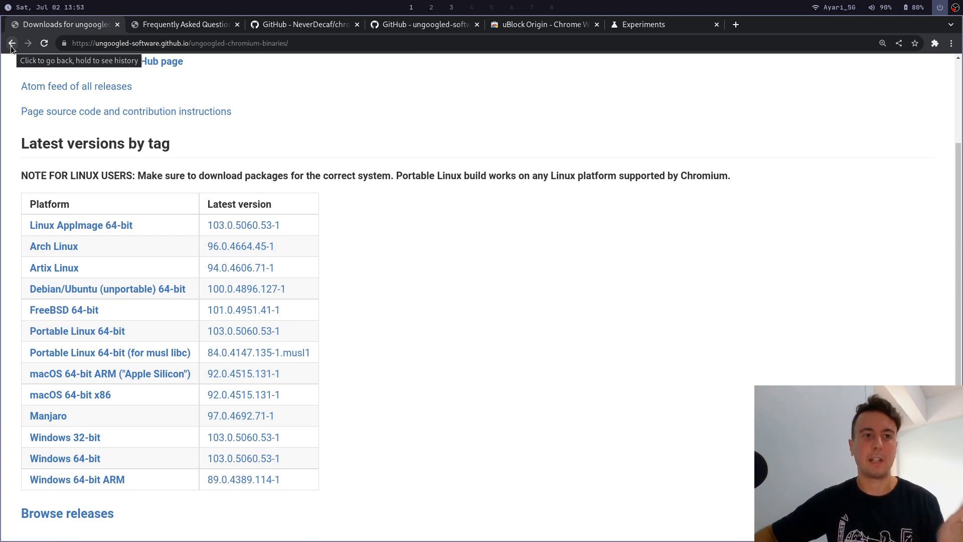
# Go back to the README, then move via the uBlock Origin tab to the NeverDecaf/chromium-web-store README
pyautogui.click(12, 44)
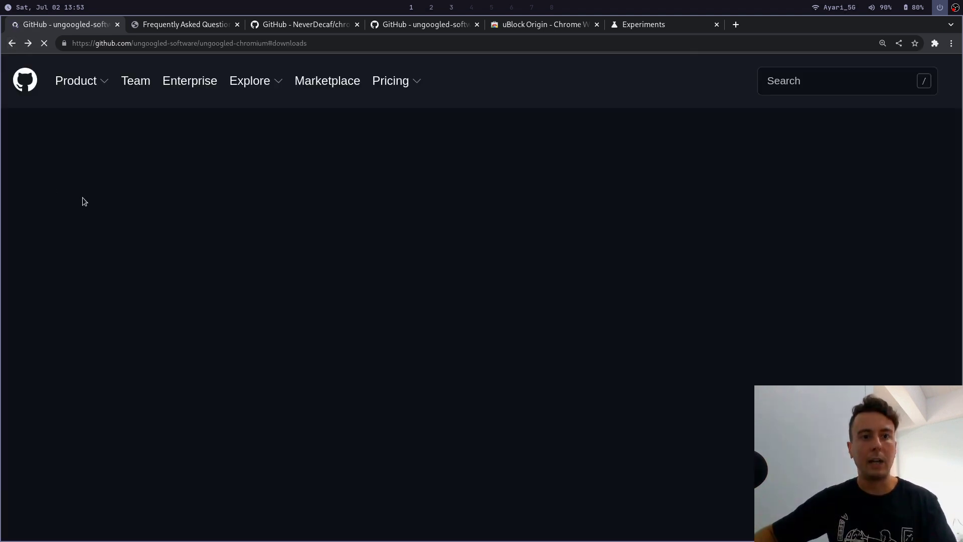
pyautogui.scroll(6, 153, 188)
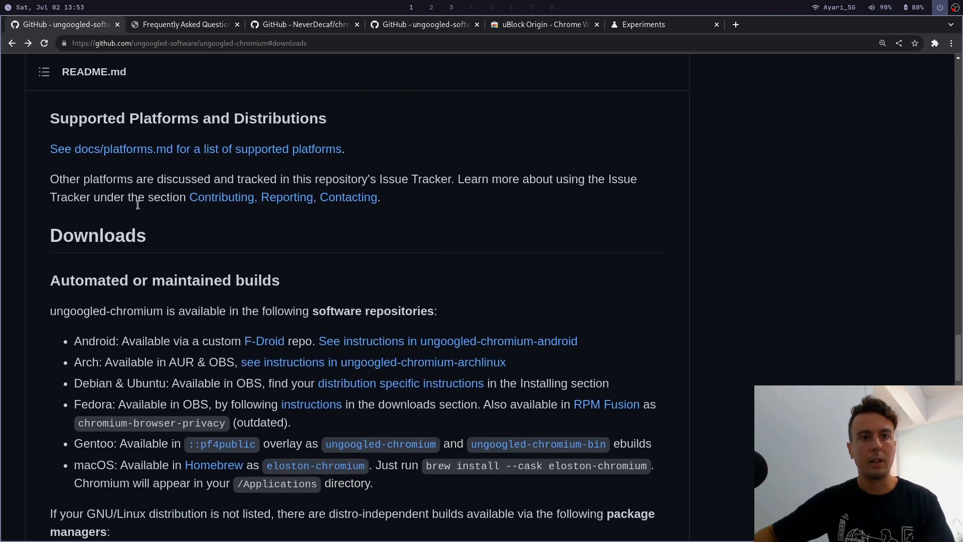
pyautogui.scroll(3, 383, 243)
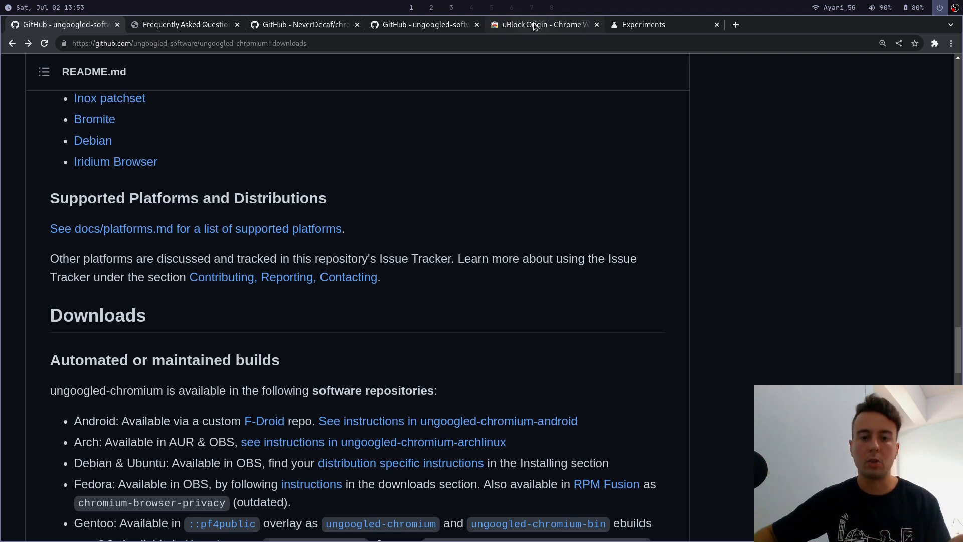
pyautogui.press('XF86MonBrightnessDown')
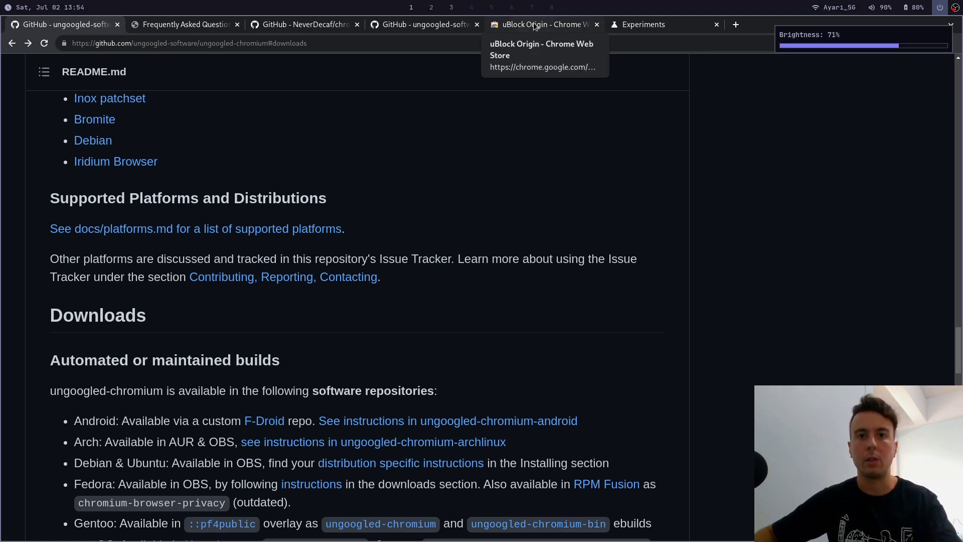
pyautogui.click(534, 23)
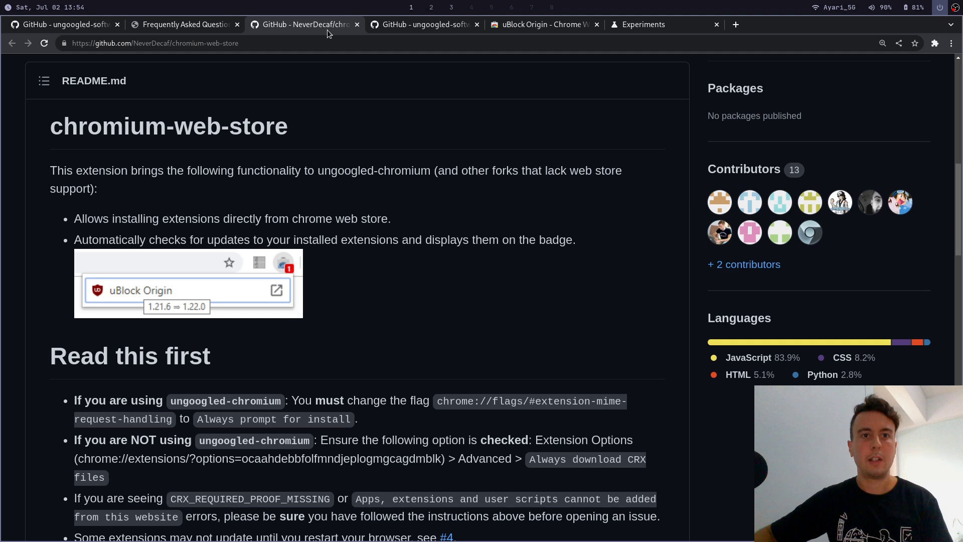
pyautogui.click(331, 25)
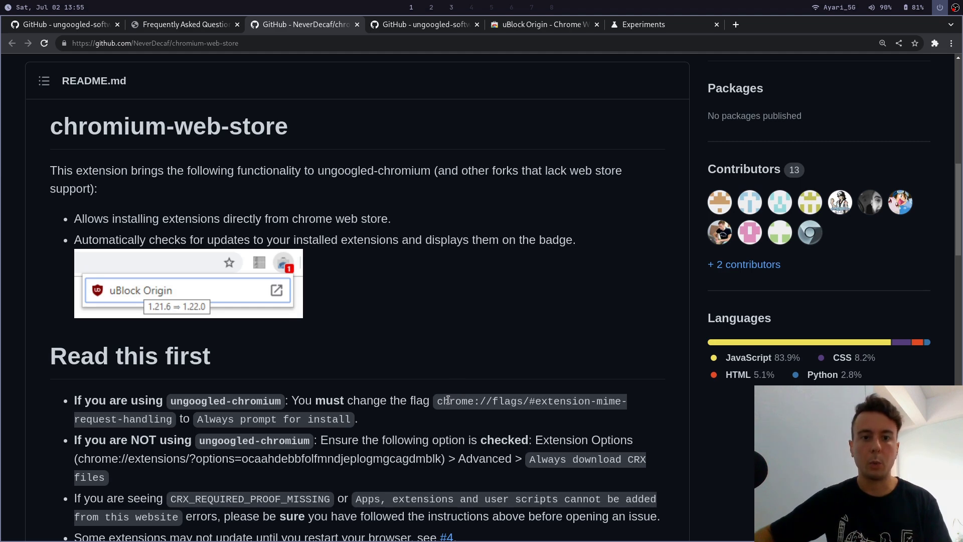
# Filter chrome://flags to 'Handling of extension MIME type requests' and set it to Always prompt for install
pyautogui.click(633, 23)
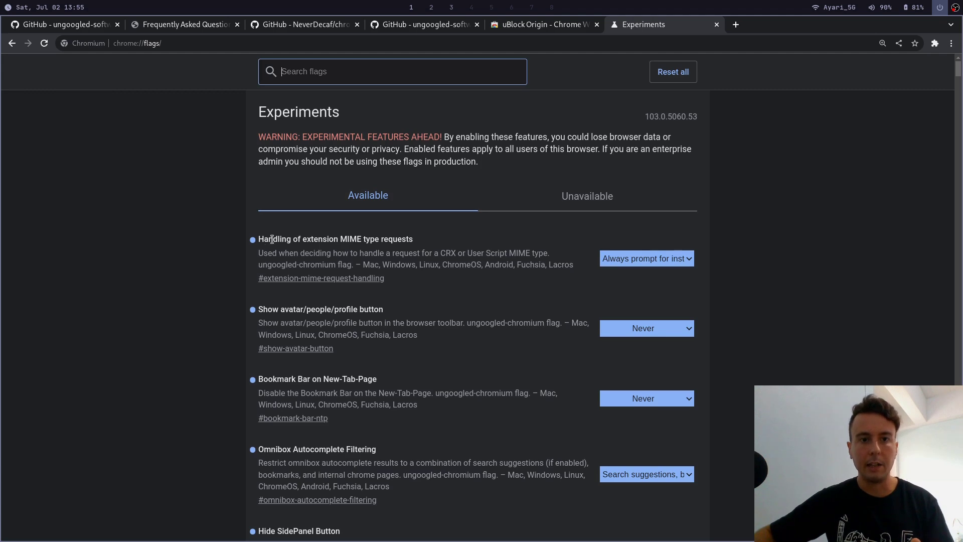
pyautogui.moveTo(272, 239); pyautogui.dragTo(398, 239)
pyautogui.click(432, 241)
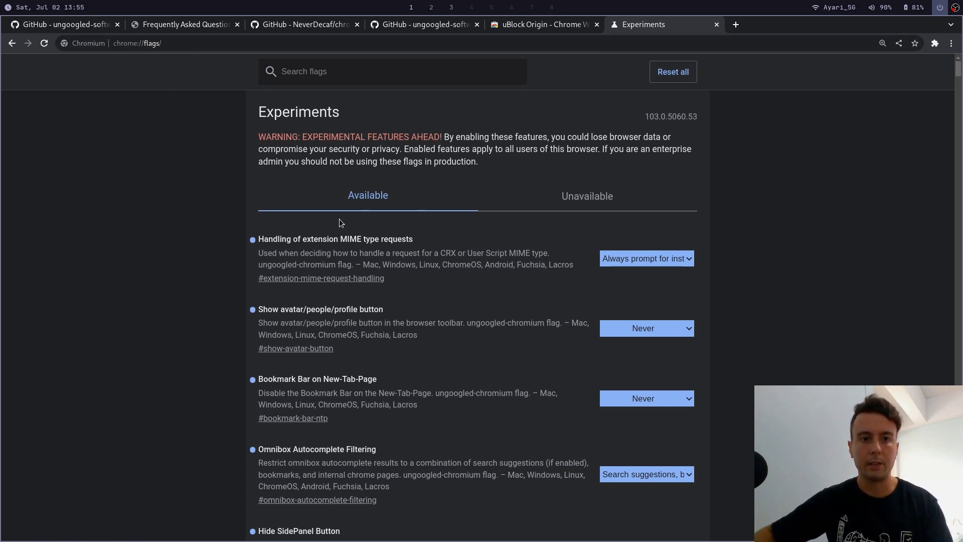
pyautogui.moveTo(258, 239); pyautogui.dragTo(413, 239)
pyautogui.hotkey('ctrl', 'c')
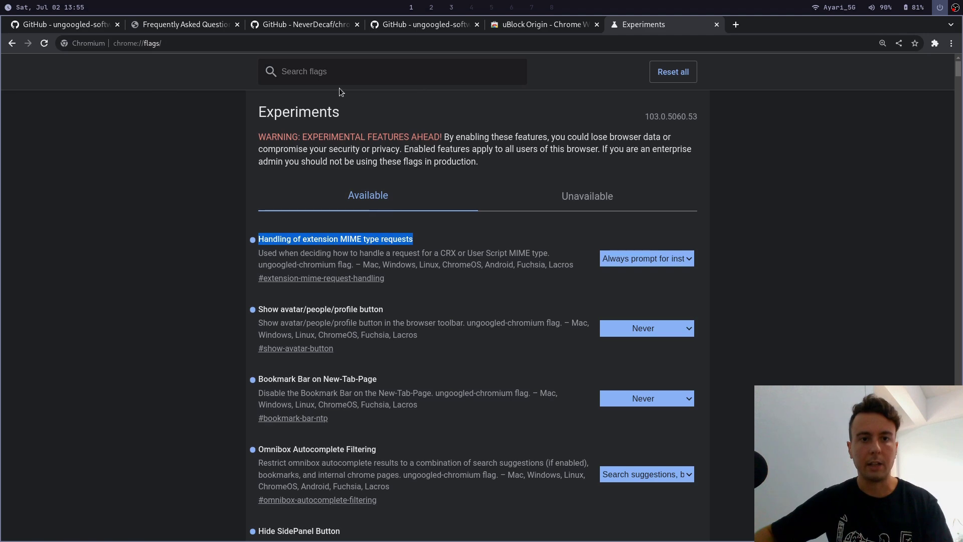
pyautogui.click(341, 77)
pyautogui.hotkey('ctrl', 'v')
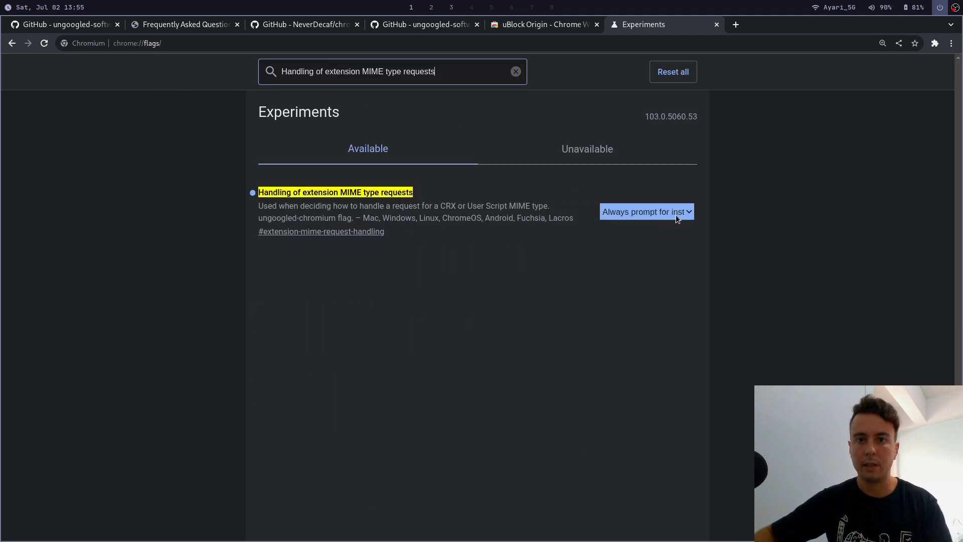
pyautogui.click(672, 216)
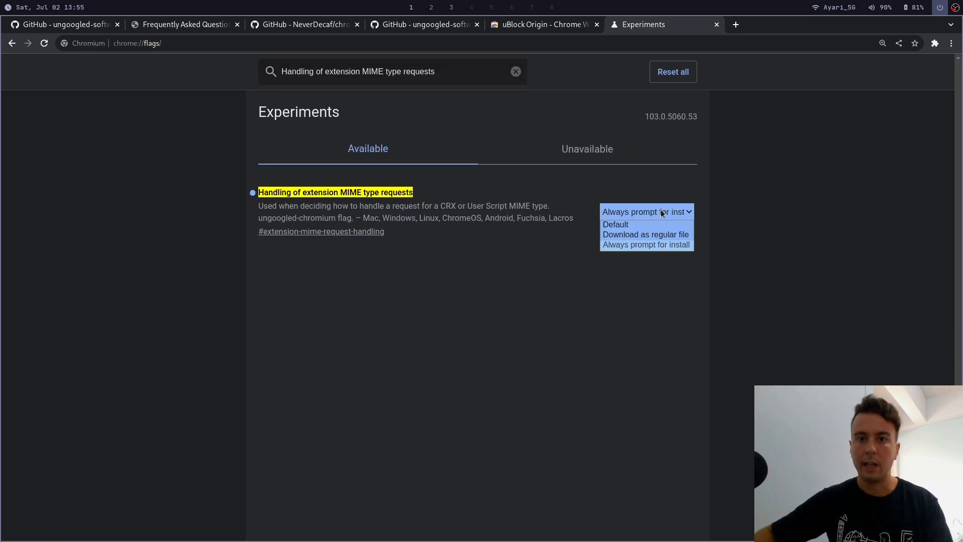
pyautogui.click(624, 245)
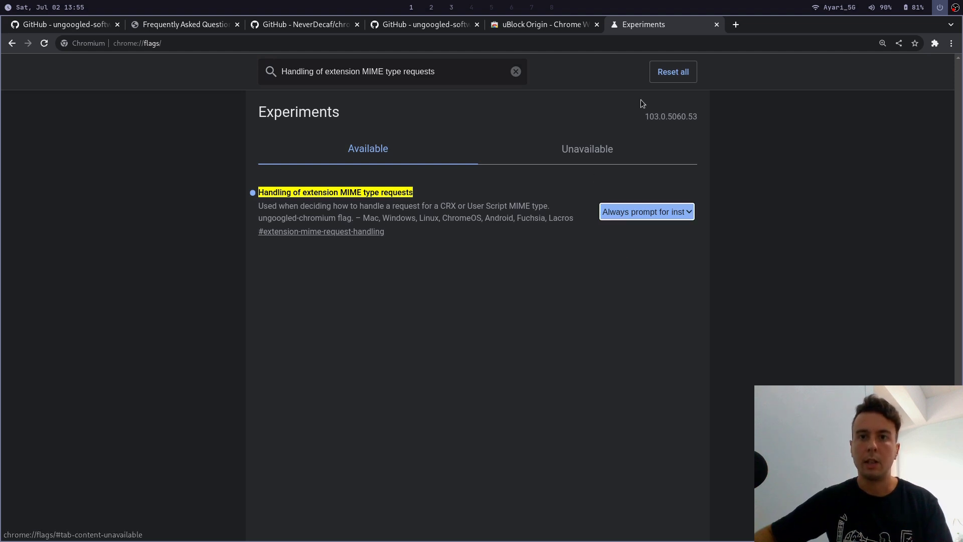
# Close the flags page and install Chromium.Web.Store.crx from the chromium-web-store latest release
pyautogui.click(716, 24)
pyautogui.click(384, 26)
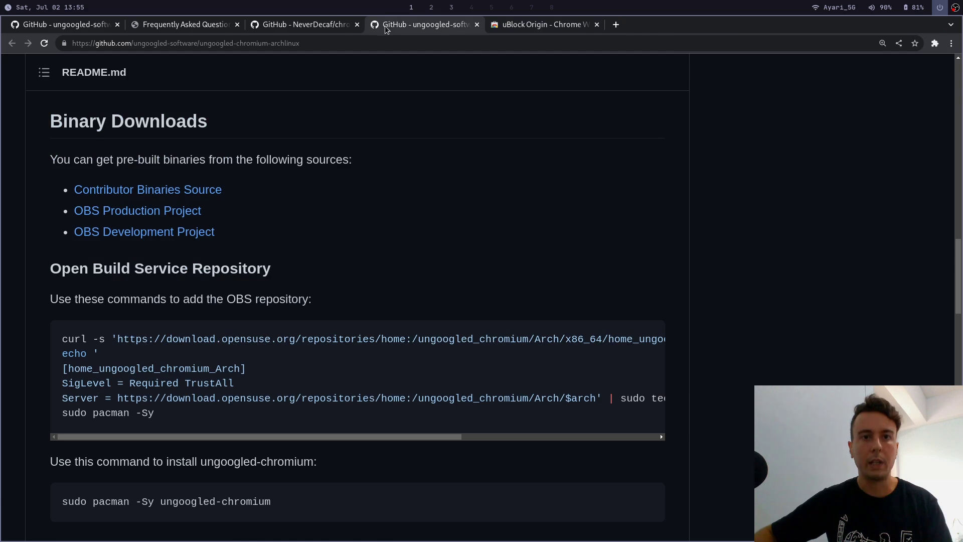
pyautogui.click(319, 24)
pyautogui.scroll(-5, 275, 290)
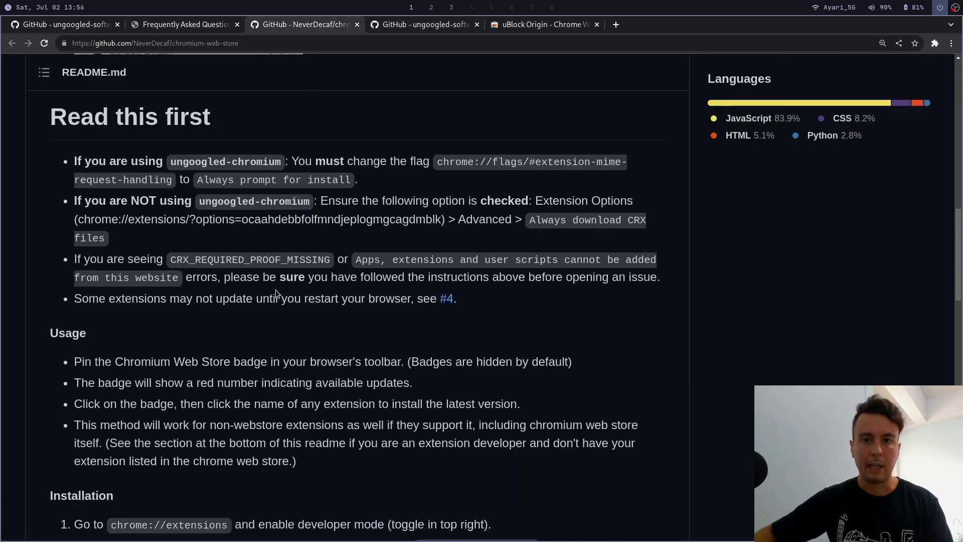
pyautogui.scroll(-5, 275, 290)
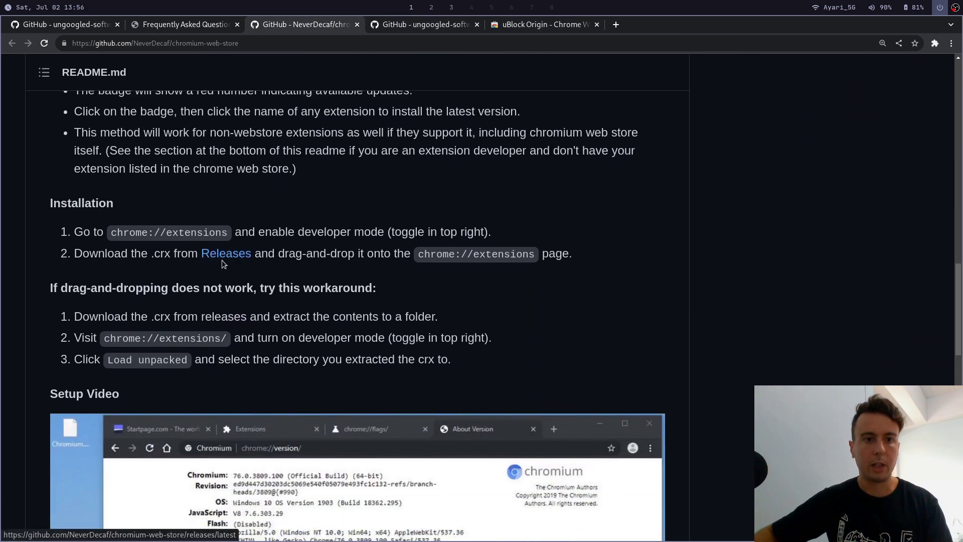
pyautogui.click(223, 255)
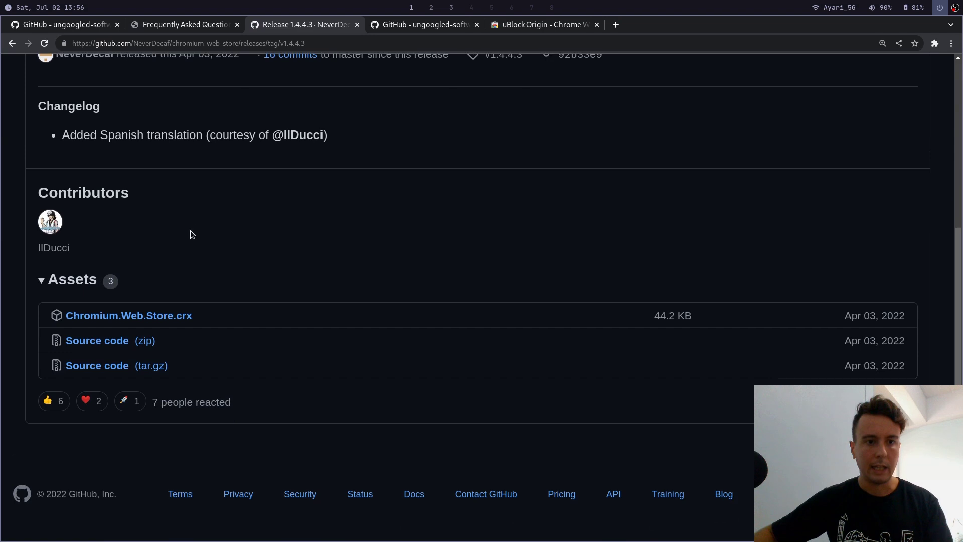
pyautogui.click(156, 319)
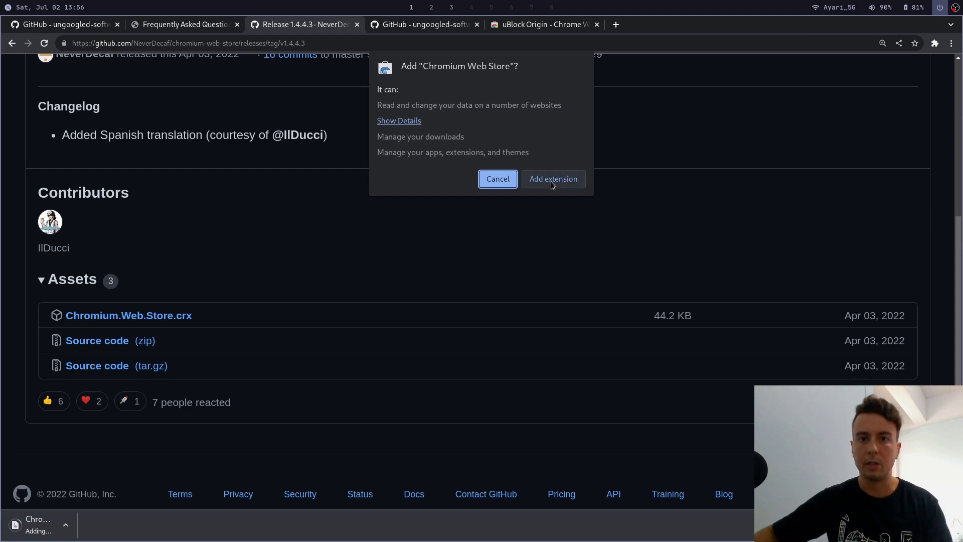
pyautogui.click(551, 179)
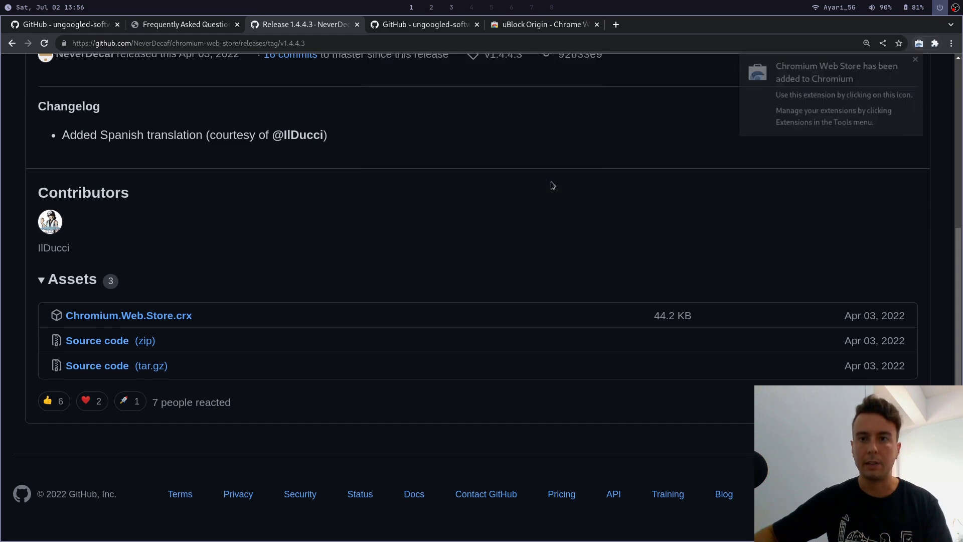
# Pin Chromium Web Store to the toolbar, check extensions for updates, and view the uBlock Origin page
pyautogui.click(917, 58)
pyautogui.click(935, 43)
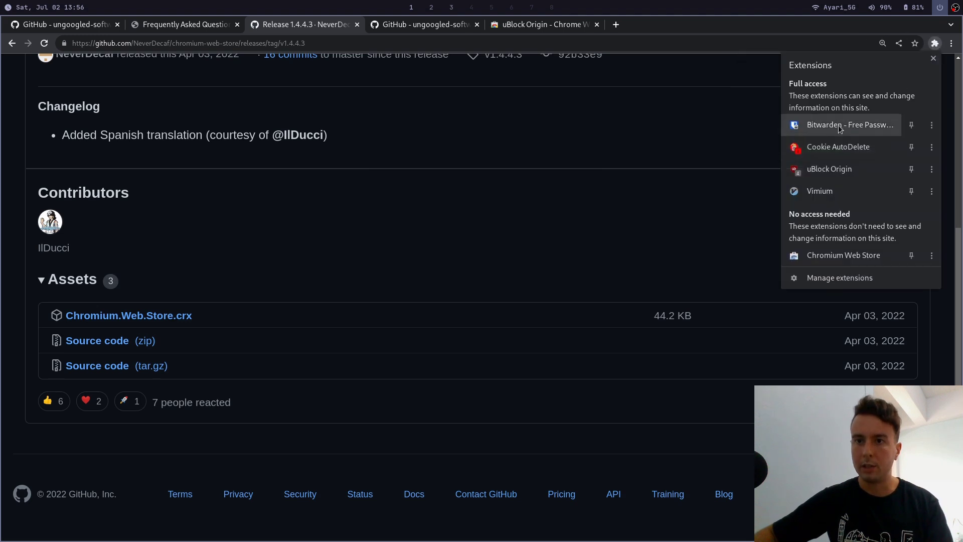
pyautogui.click(911, 255)
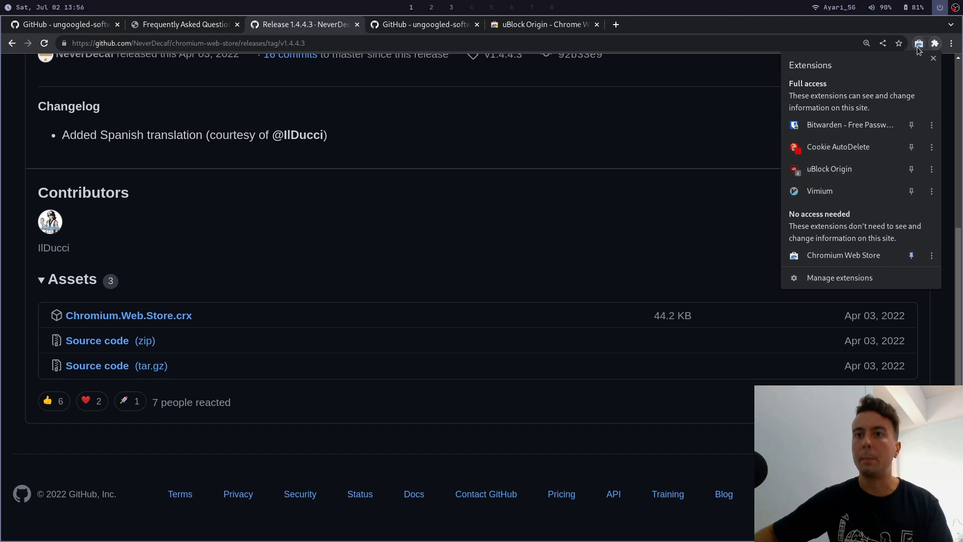
pyautogui.click(919, 44)
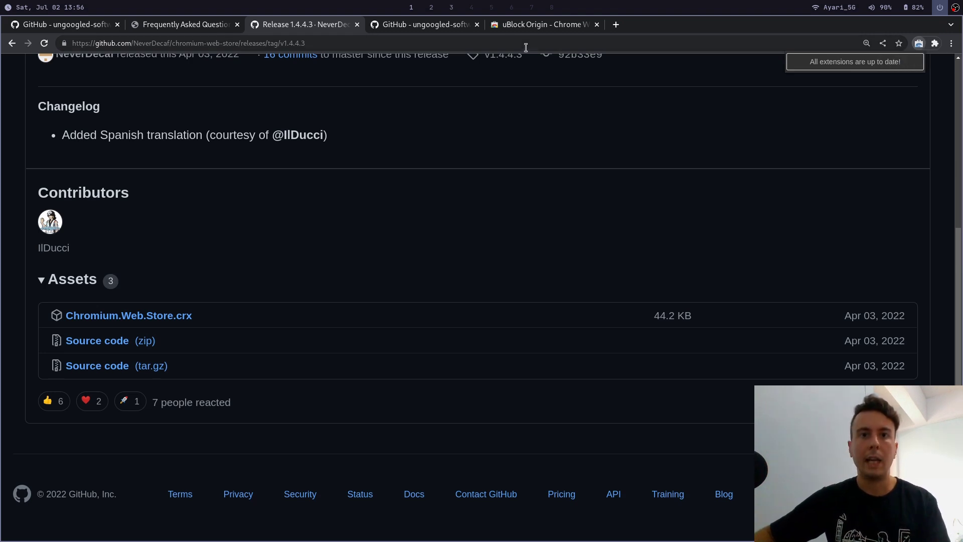
pyautogui.click(516, 27)
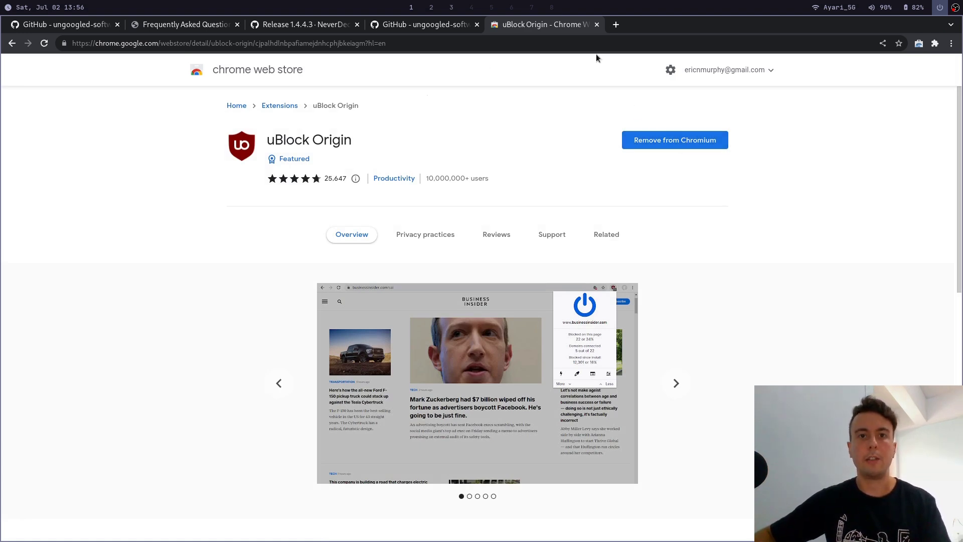
# Close the uBlock Origin tab and enable clearing cookies and site data when all windows close
pyautogui.hotkey('ctrl', 'w')
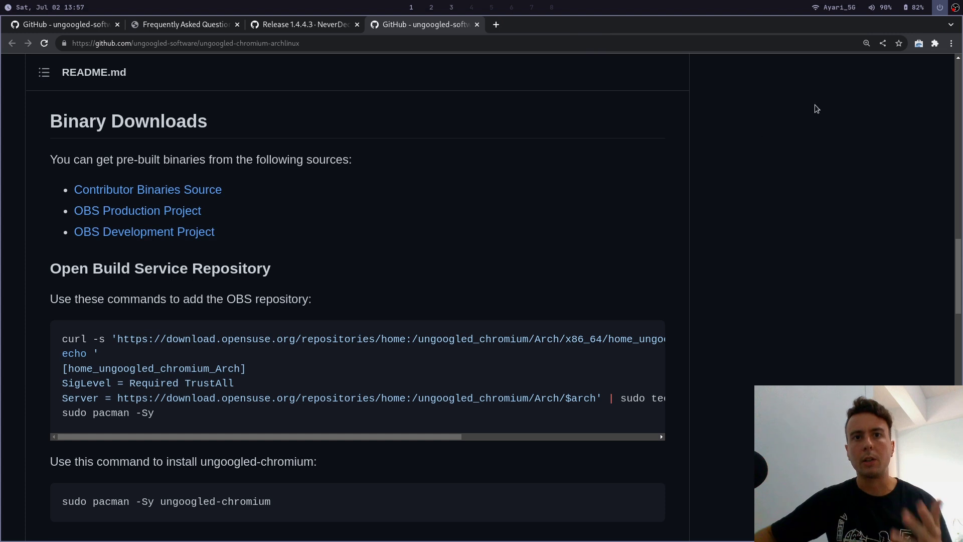
pyautogui.click(953, 43)
pyautogui.click(822, 226)
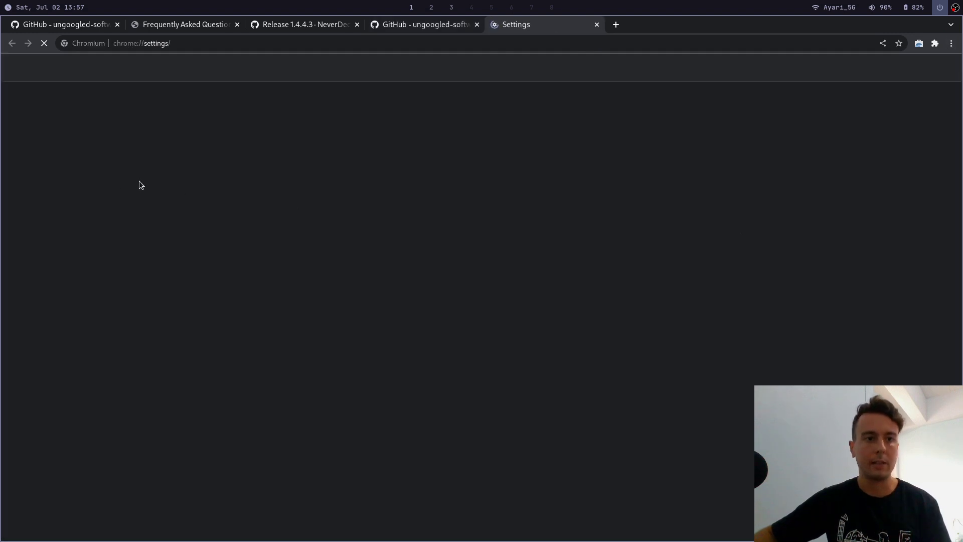
pyautogui.click(57, 142)
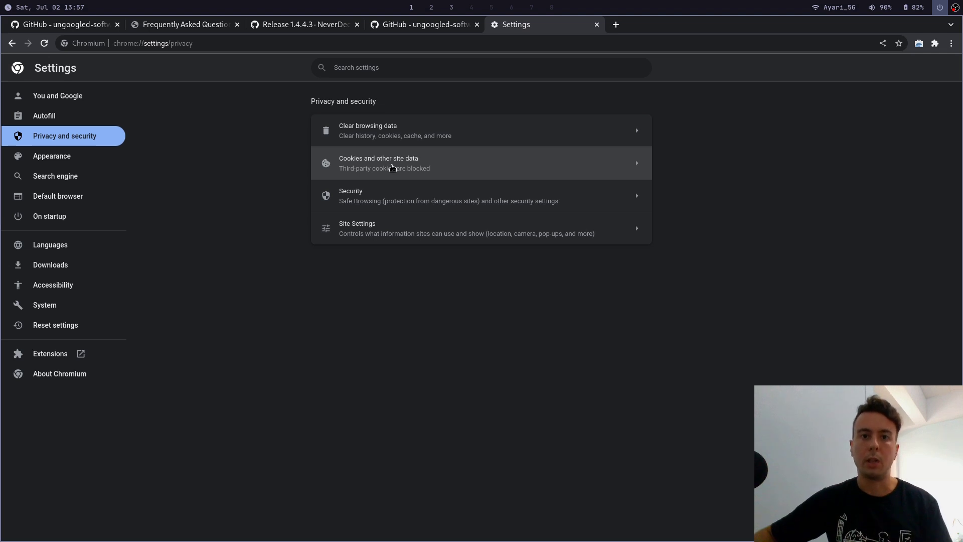
pyautogui.click(392, 167)
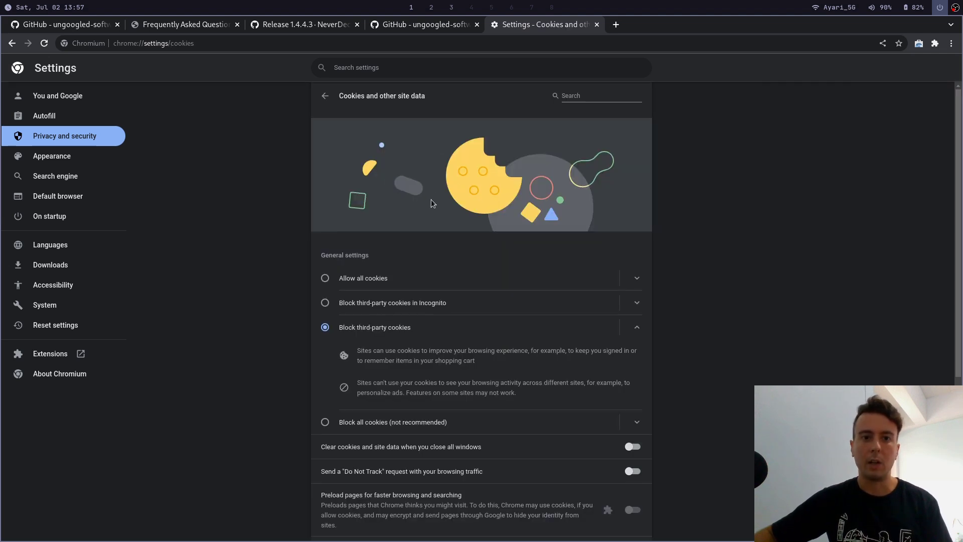
pyautogui.scroll(-5, 265, 228)
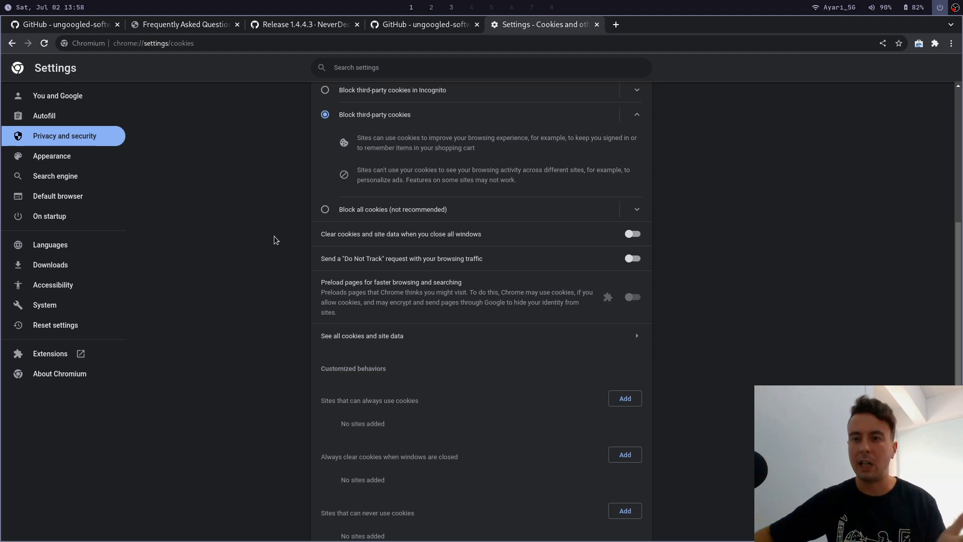
pyautogui.click(633, 234)
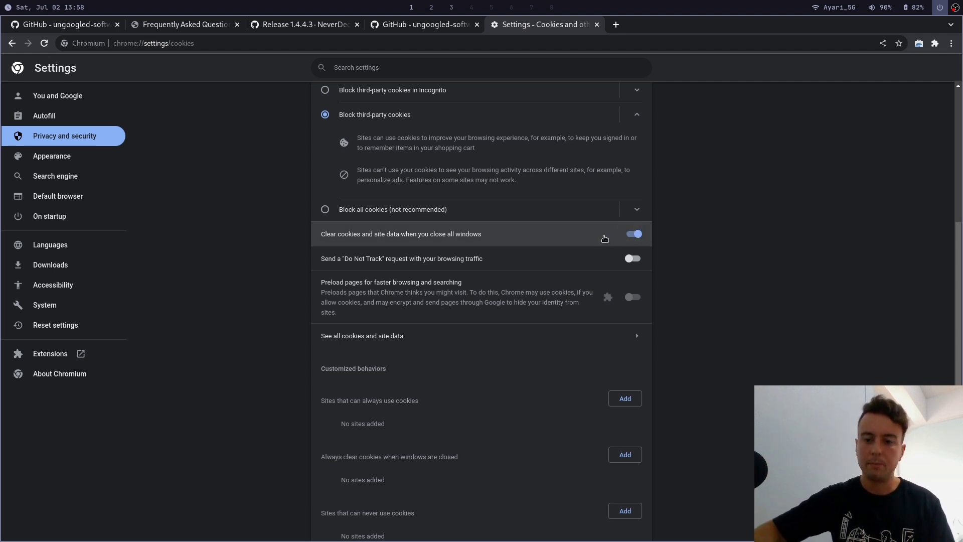
pyautogui.hotkey('ctrl', '+')
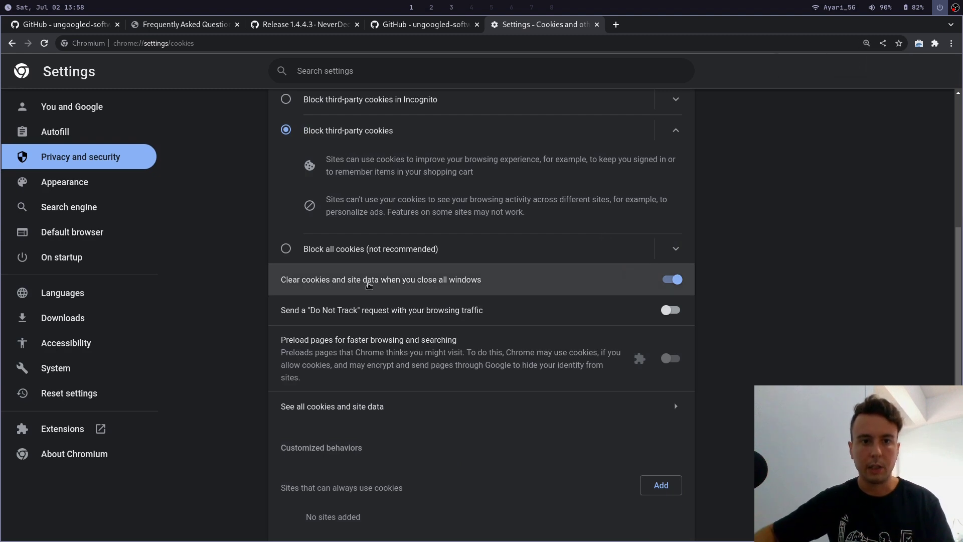
# Turn clearing cookies on close back off and close the Settings tab
pyautogui.click(670, 279)
pyautogui.hotkey('ctrl', 'w')
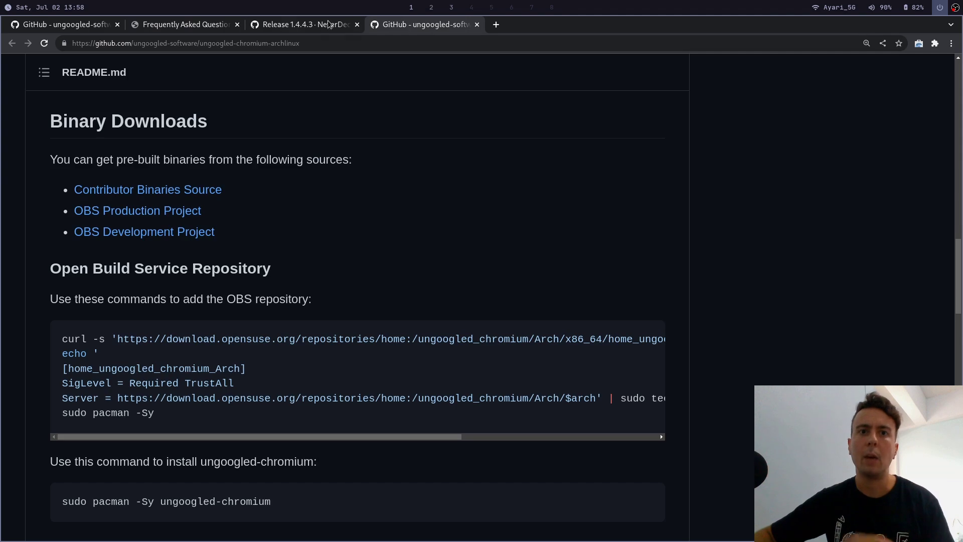
pyautogui.click(220, 25)
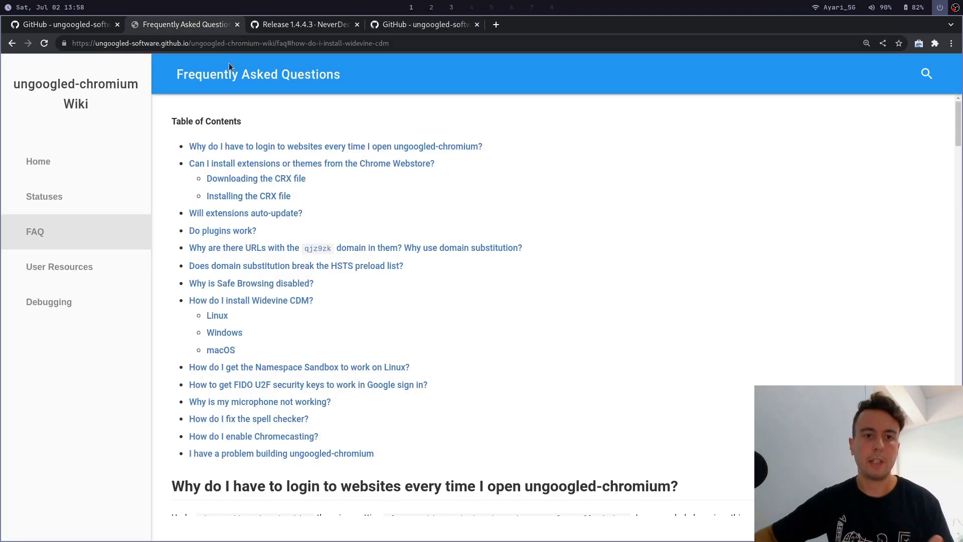
# Open the FAQ answer 'How do I install Widevine CDM?' and scroll to its Linux steps
pyautogui.click(282, 301)
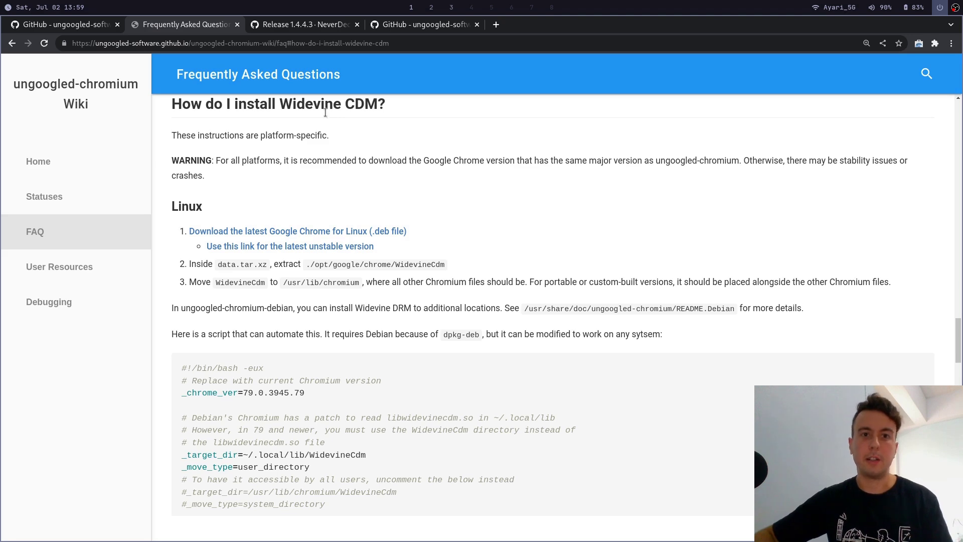
pyautogui.moveTo(311, 104); pyautogui.dragTo(329, 198)
pyautogui.doubleClick(367, 195)
pyautogui.click(332, 201)
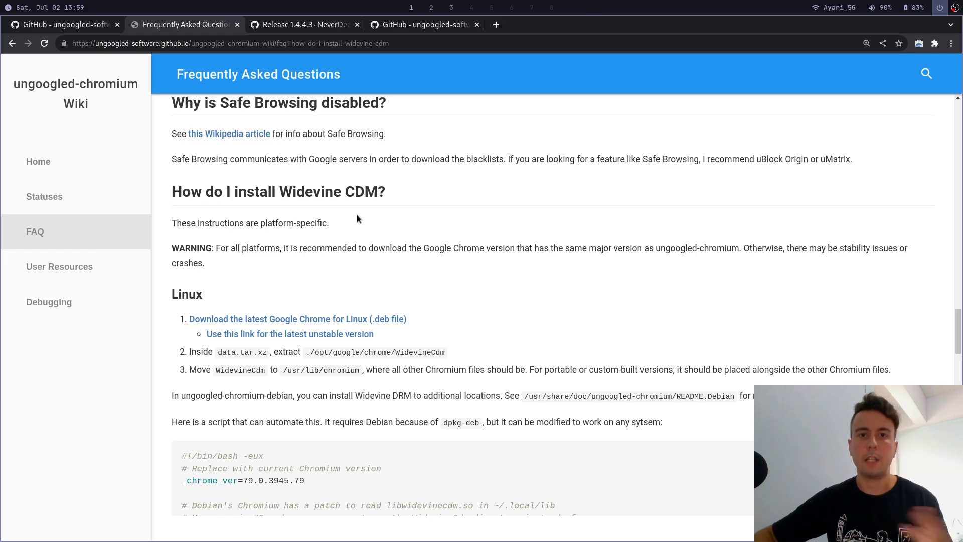
pyautogui.scroll(-3, 357, 218)
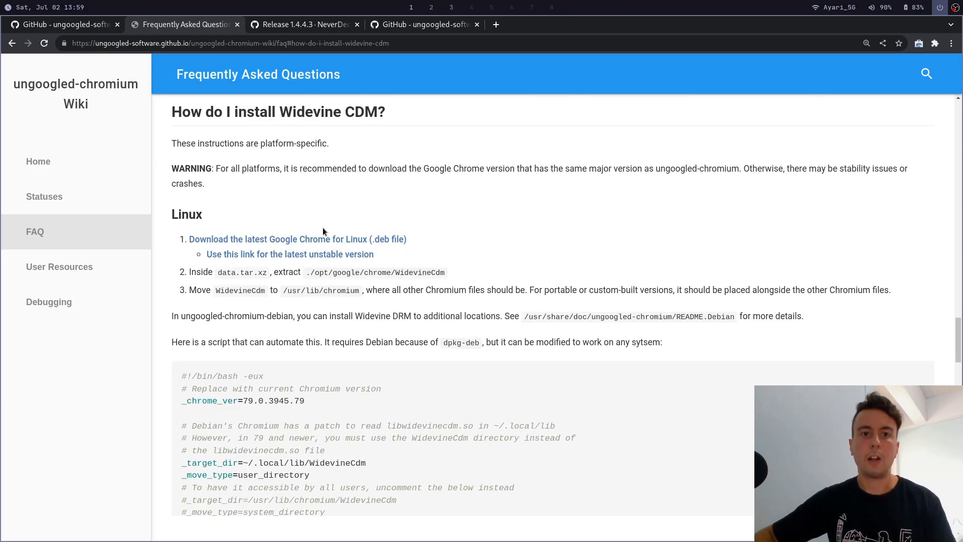
pyautogui.scroll(-3, 297, 245)
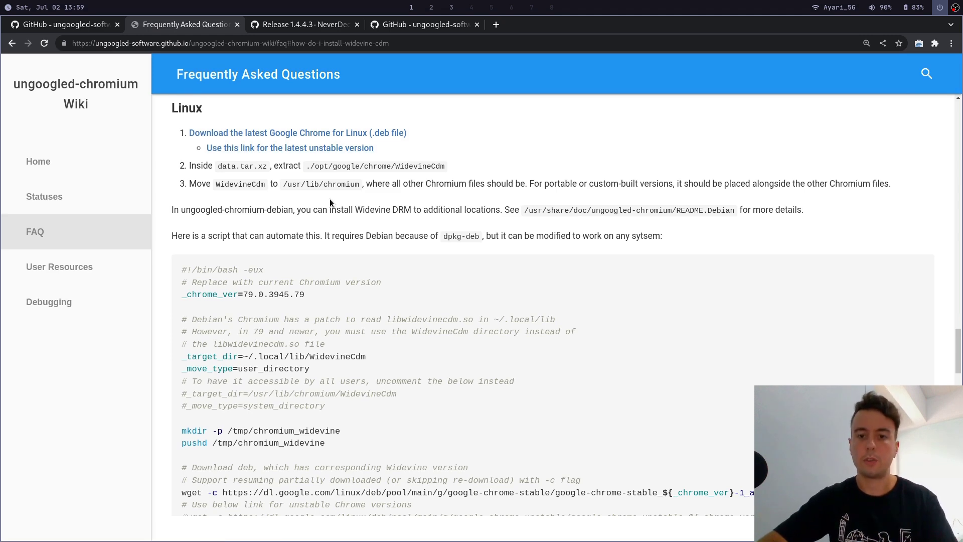
# Recall the earlier 'paru -S chromium-widevine' and libwidevinecdm.so chmod commands, then reopen a fresh terminal
pyautogui.press('super+Return')
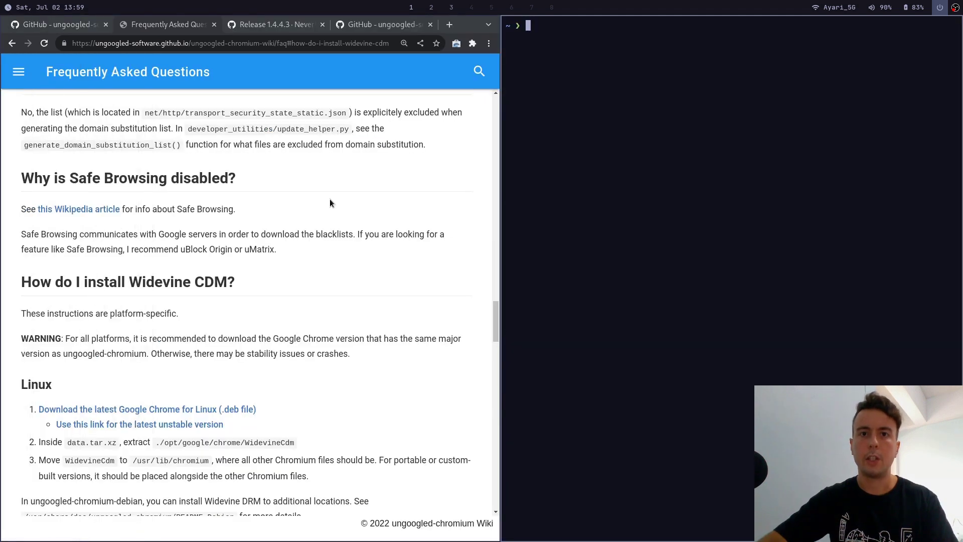
pyautogui.press('Up')
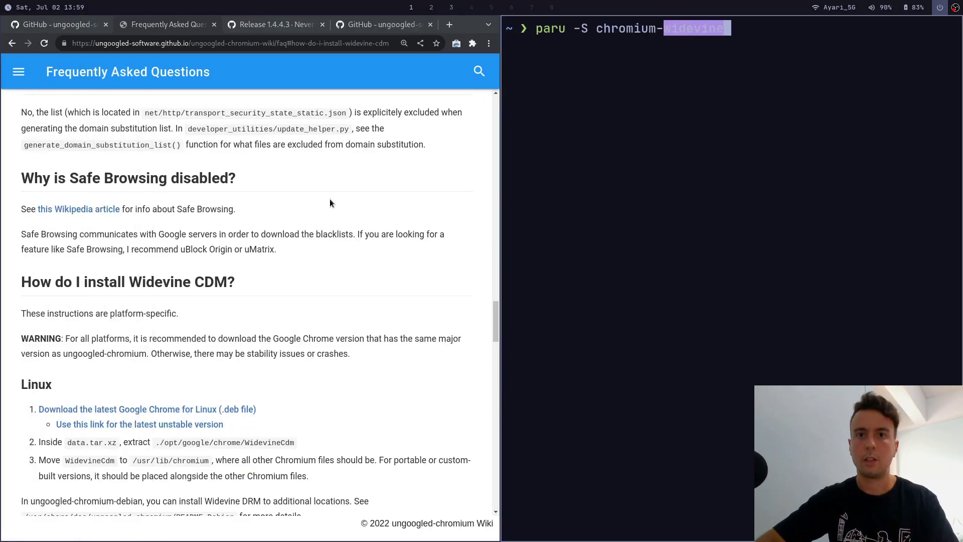
pyautogui.press('Right')
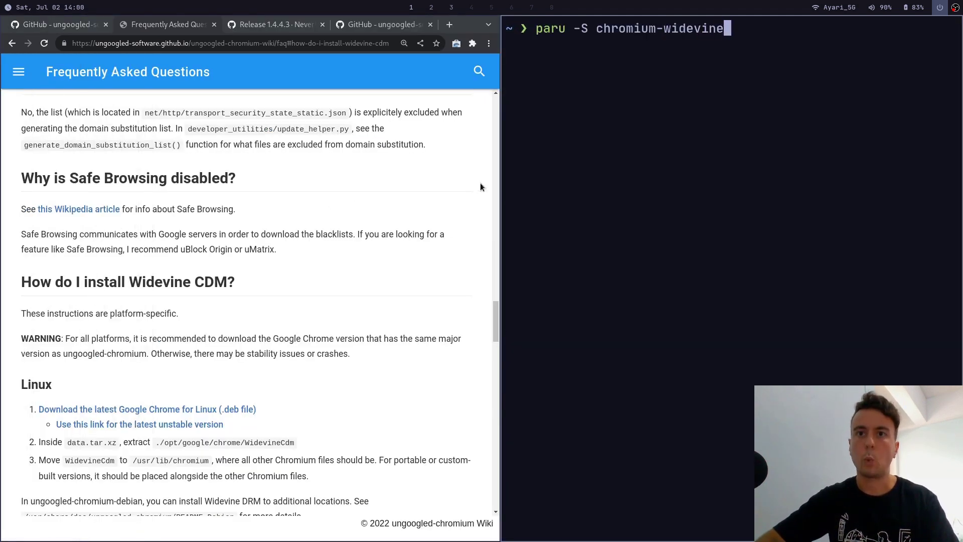
pyautogui.press('Left')
pyautogui.press('Left')
pyautogui.press('Left')
pyautogui.press('Left')
pyautogui.press('Left')
pyautogui.press('Right')
pyautogui.press('Right')
pyautogui.press('Right')
pyautogui.press('Right')
pyautogui.press('Right')
pyautogui.press('Up')
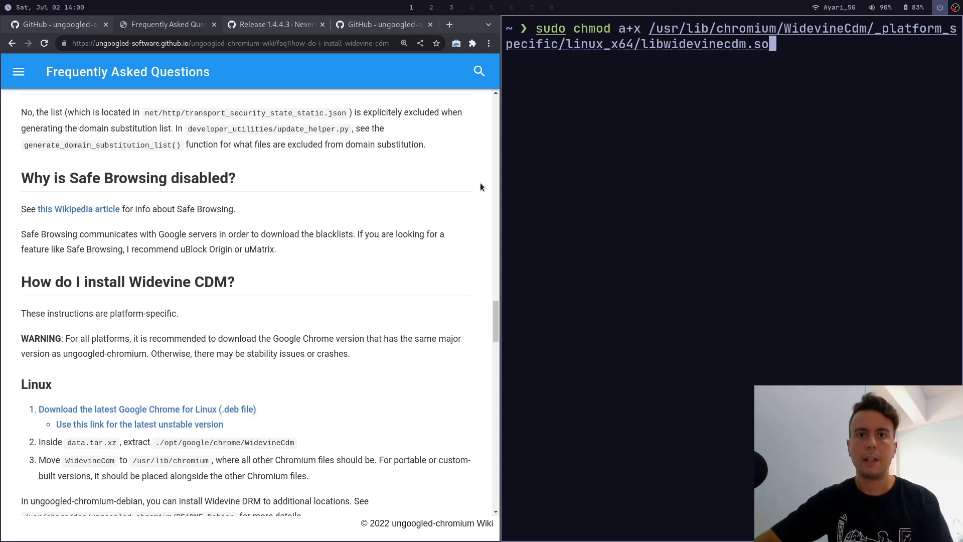
pyautogui.press('Left')
pyautogui.press('Left')
pyautogui.press('Left')
pyautogui.press('Right')
pyautogui.press('Right')
pyautogui.press('Right')
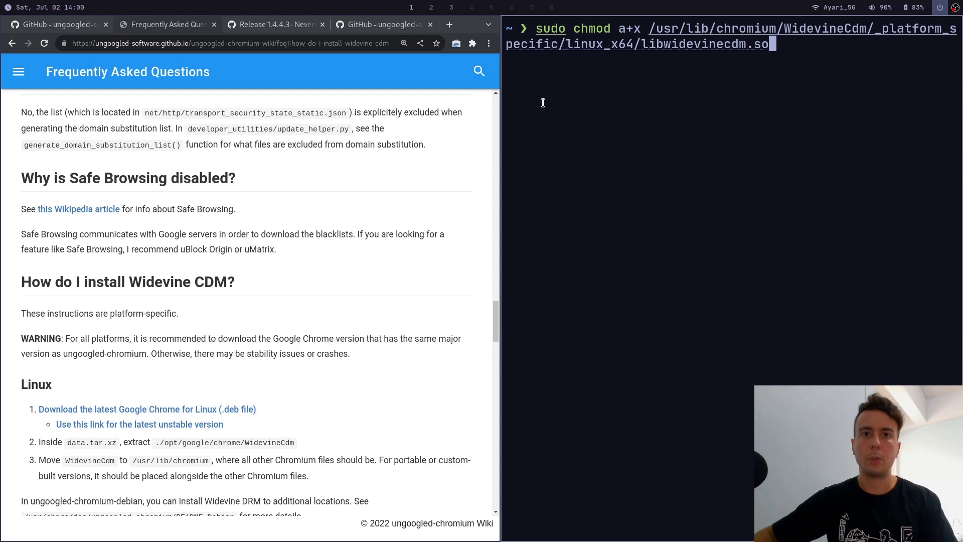
pyautogui.press('super+shift+q')
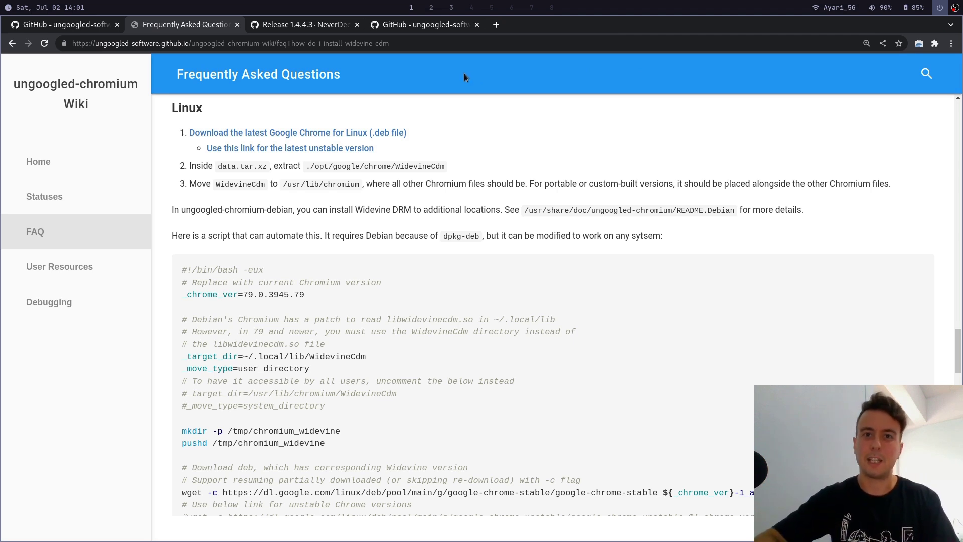
pyautogui.press('super+Return')
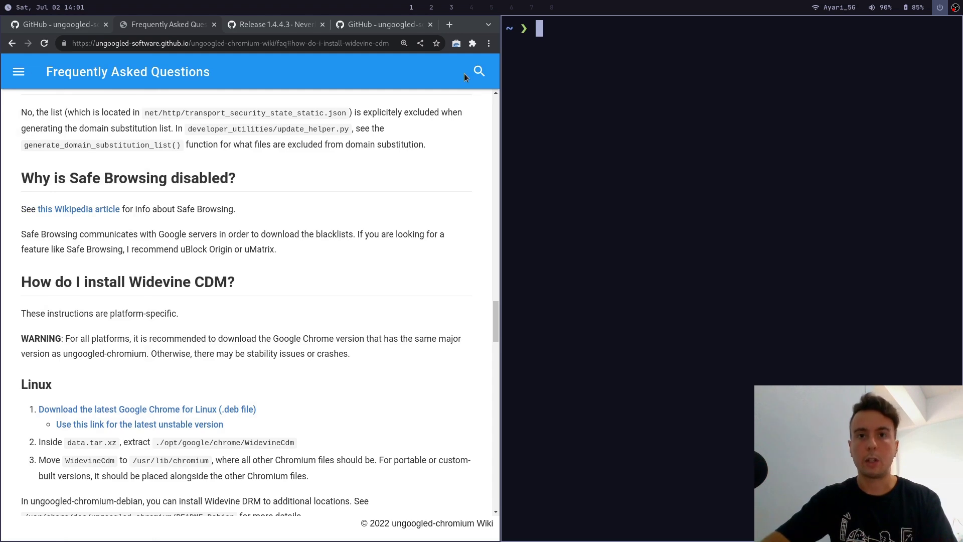
# Open ungoogled-chromium.desktop in Vim and step along its Exec line past --force-dark-mode to --enable-features
pyautogui.write('vim .local/share/applications/ungoogled-chromium.desktop')
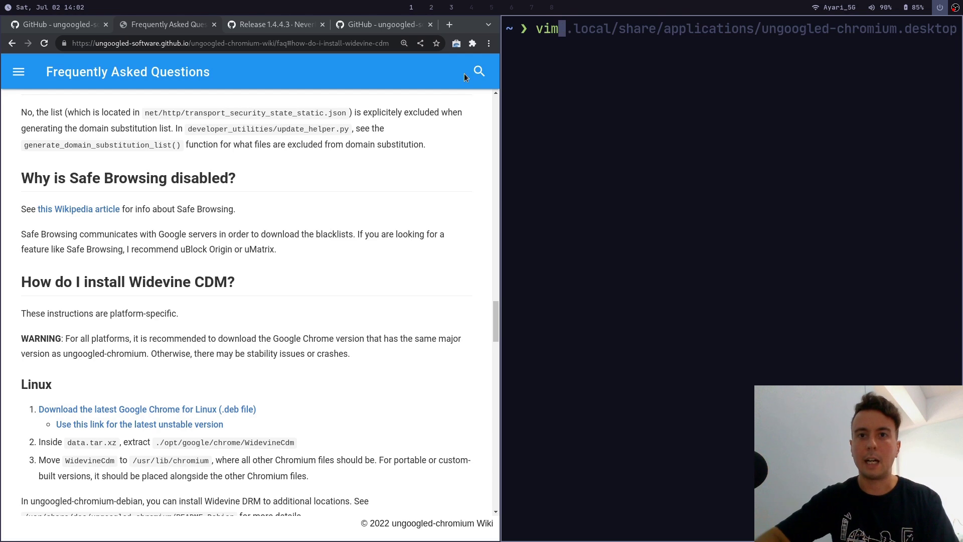
pyautogui.press('Return')
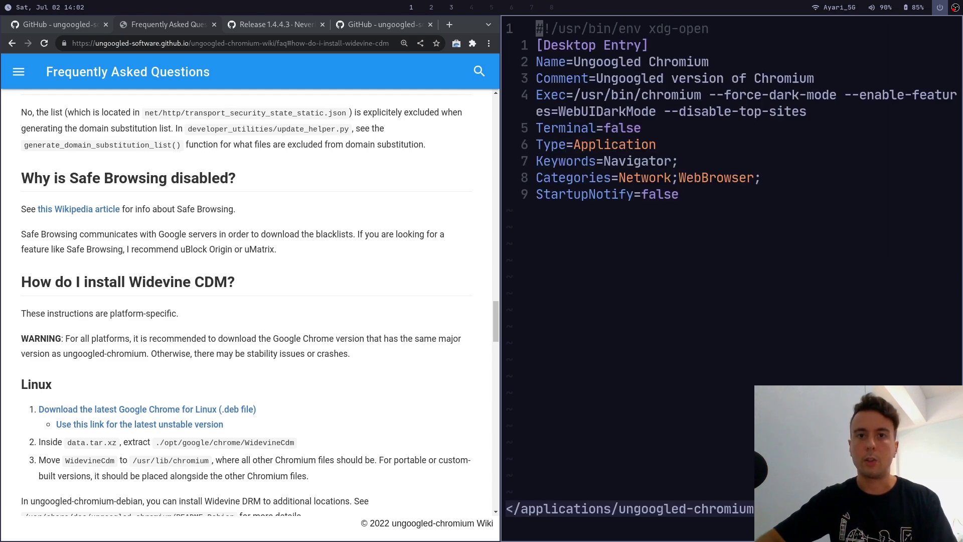
pyautogui.press('j')
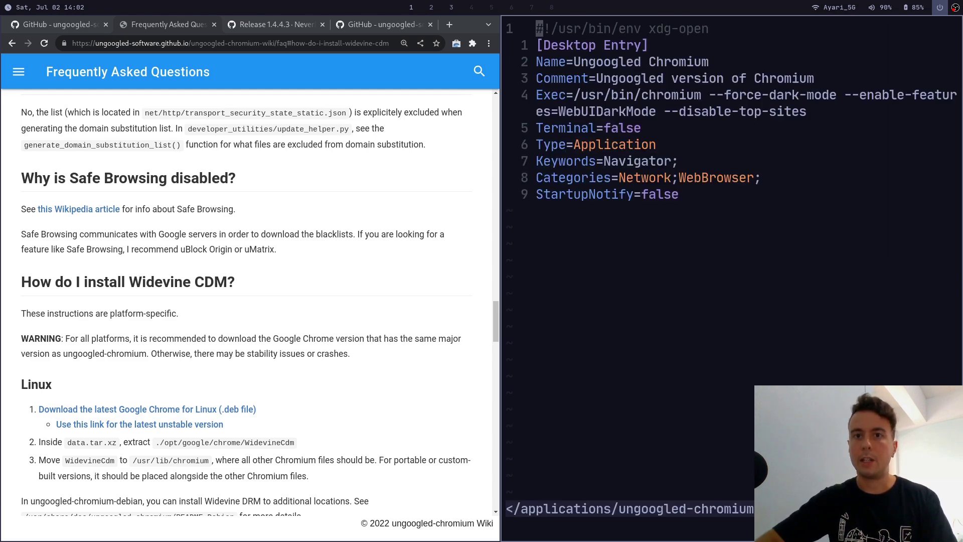
pyautogui.press('j')
pyautogui.press('j')
pyautogui.press('k')
pyautogui.press('j')
pyautogui.press('j')
pyautogui.press('w')
pyautogui.press('w')
pyautogui.press('h')
pyautogui.press('l')
pyautogui.press('l')
pyautogui.press('l')
pyautogui.press('l')
pyautogui.press('l')
pyautogui.press('l')
pyautogui.press('l')
pyautogui.press('l')
pyautogui.press('l')
pyautogui.press('l')
pyautogui.press('l')
pyautogui.press('l')
pyautogui.press('l')
pyautogui.press('l')
pyautogui.press('l')
pyautogui.press('l')
pyautogui.press('l')
pyautogui.press('l')
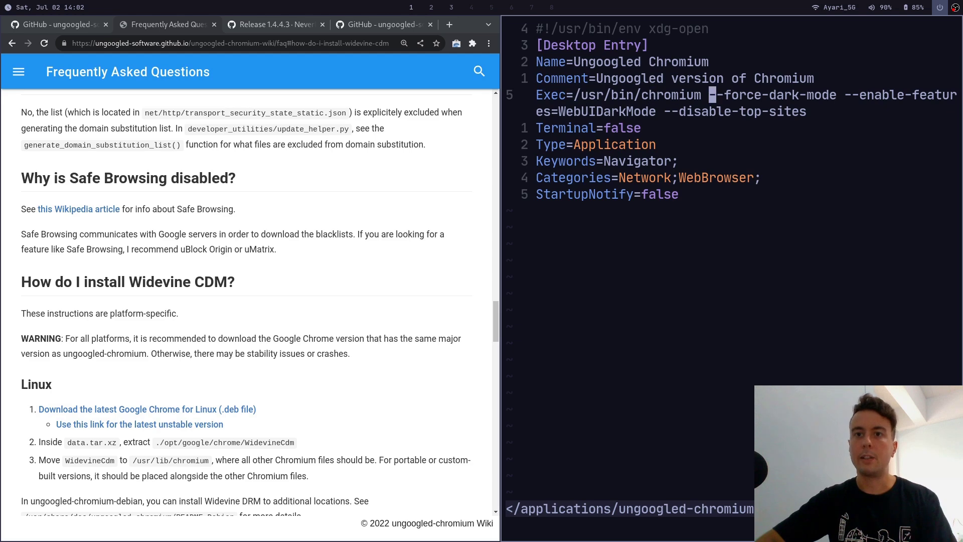
pyautogui.press('l')
pyautogui.press('l')
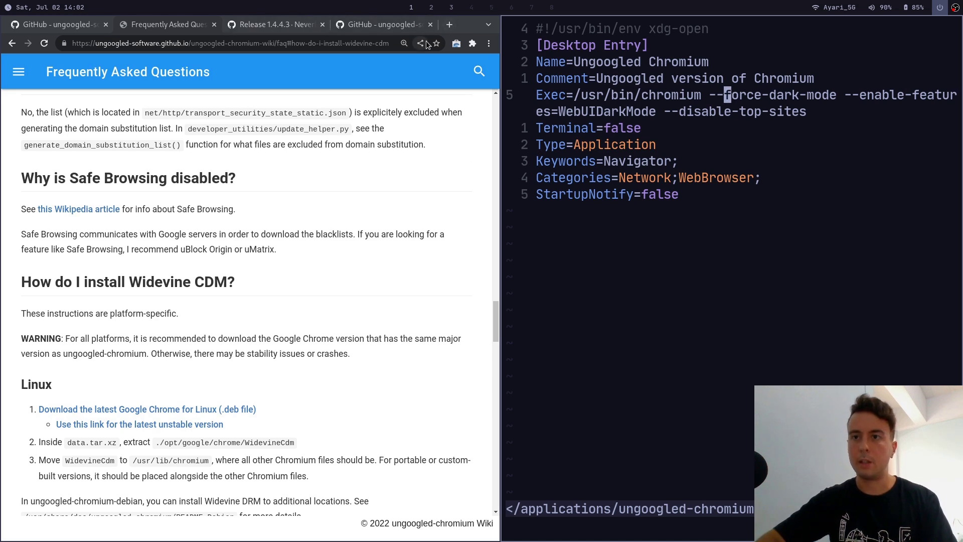
pyautogui.press('w')
pyautogui.press('w')
pyautogui.press('w')
pyautogui.press('w')
pyautogui.press('w')
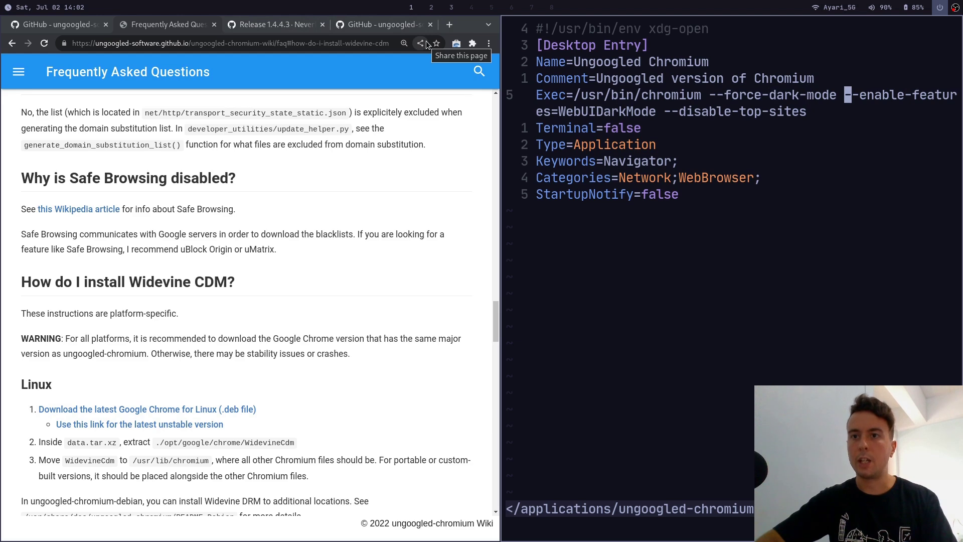
pyautogui.press('w')
pyautogui.press('w')
pyautogui.press('w')
pyautogui.press('w')
pyautogui.press('w')
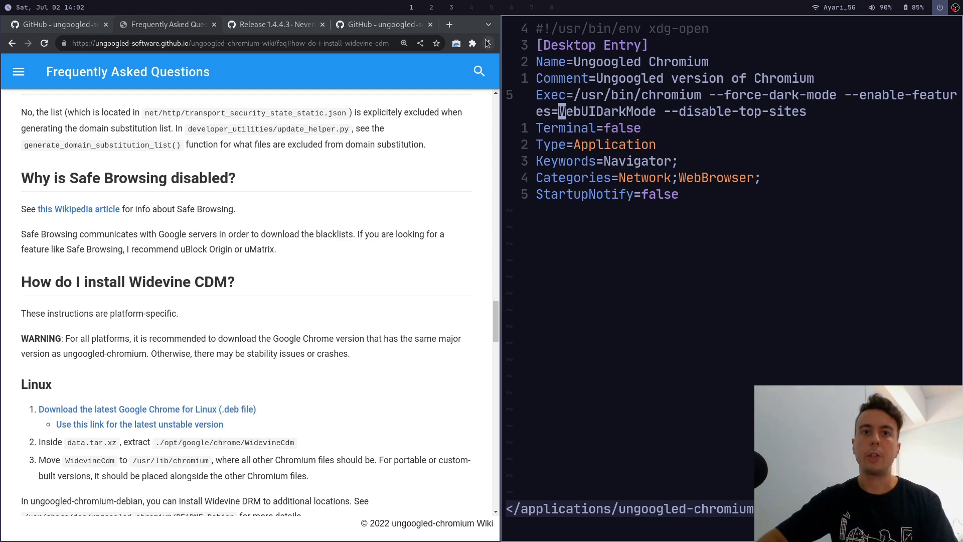
# Open Chromium Settings, move Vim to --disable-top-sites, and open a new blank tab
pyautogui.click(488, 43)
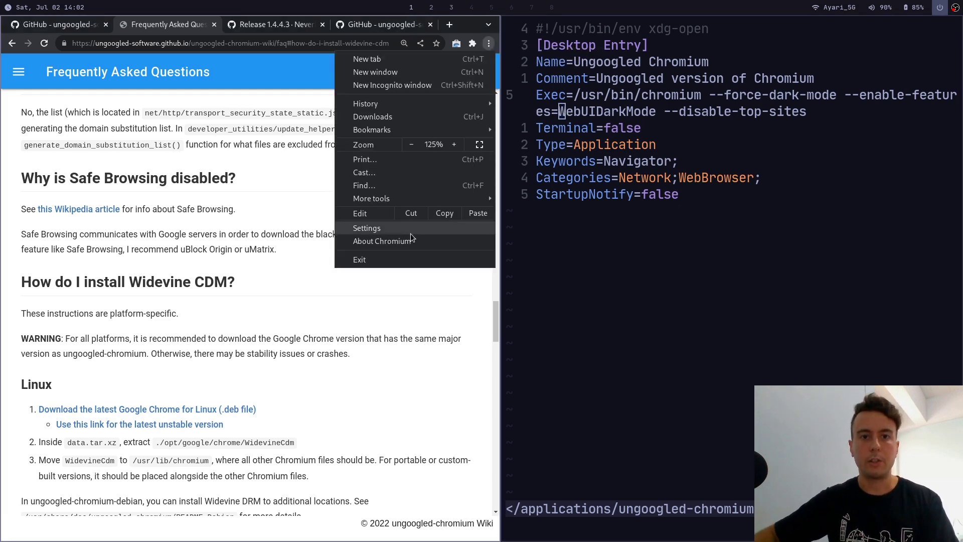
pyautogui.click(422, 224)
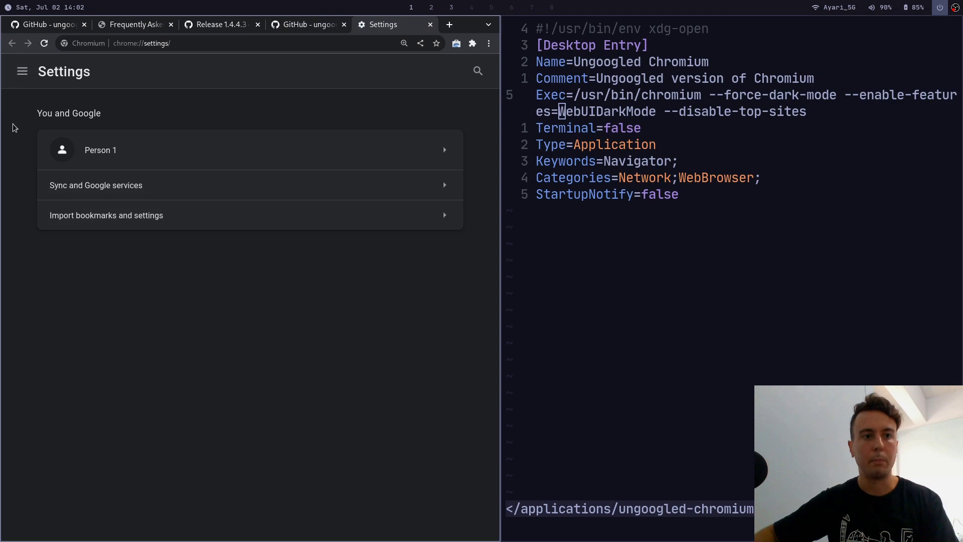
pyautogui.press('w')
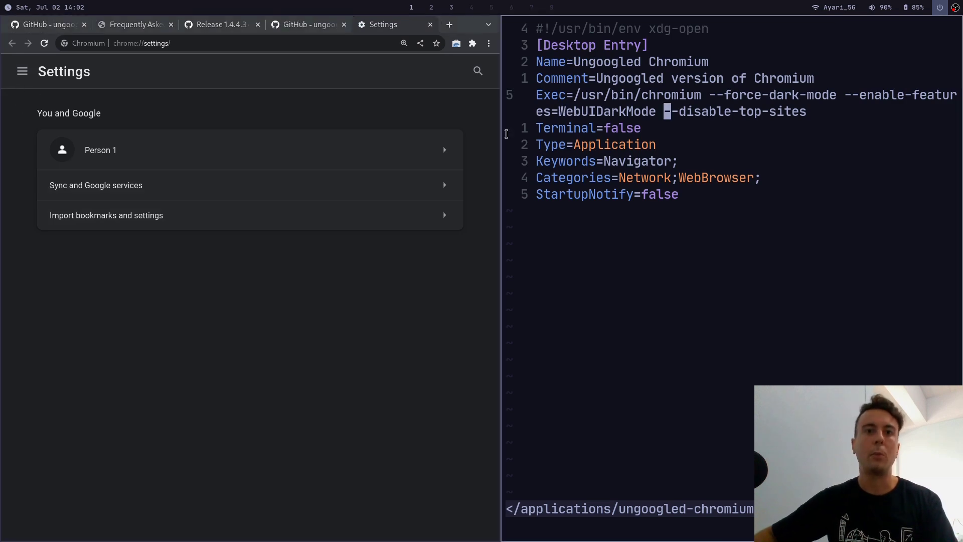
pyautogui.click(449, 26)
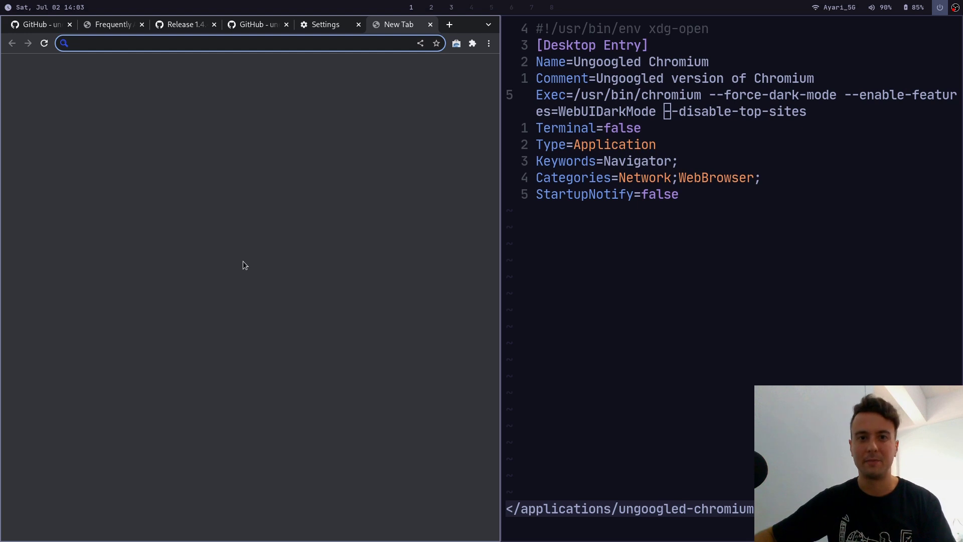
# Launch Ungoogled Chromium from the app launcher with 'ungo' and close the extra window
pyautogui.press('super+d')
pyautogui.write('ungoog')
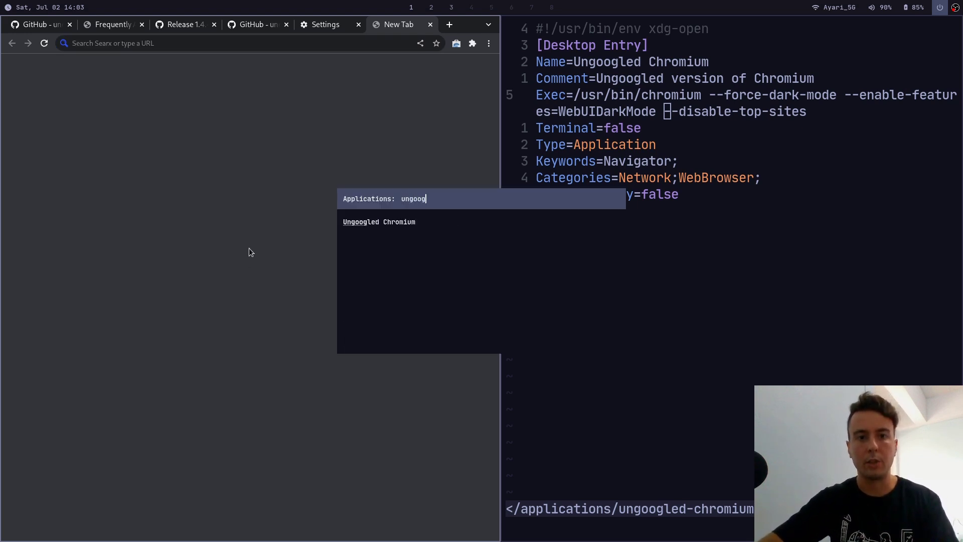
pyautogui.press('Return')
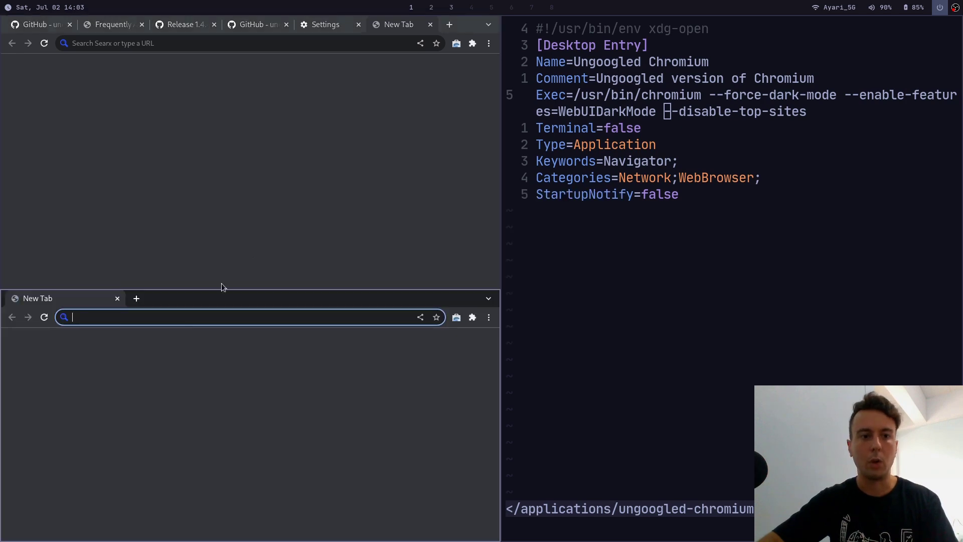
pyautogui.click(117, 299)
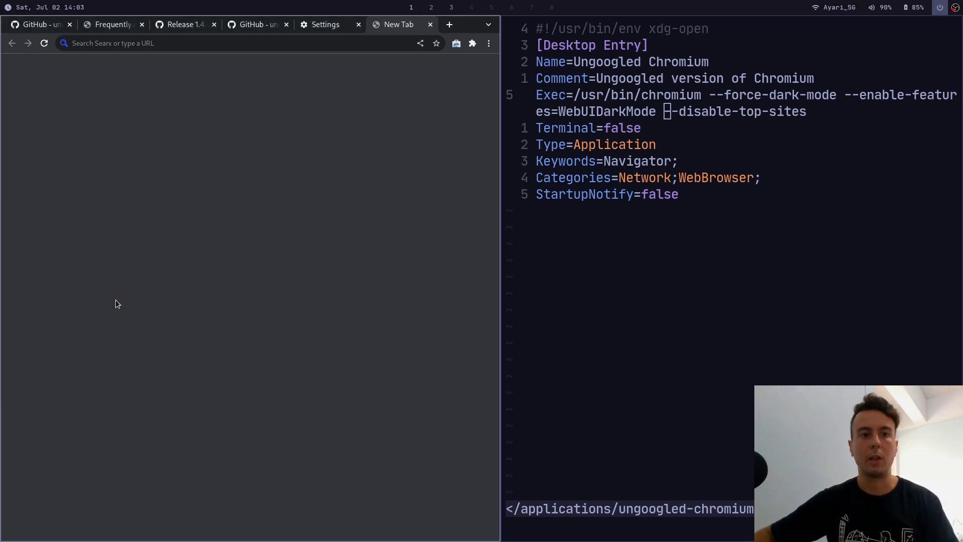
# Load chrome://flags, set Hide SidePanel Button to Disabled, and relaunch the browser
pyautogui.click(489, 43)
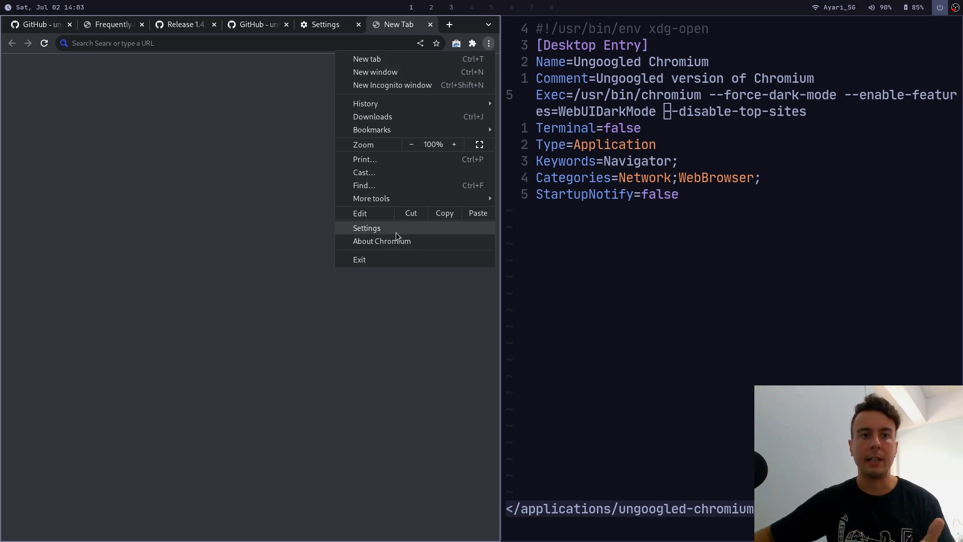
pyautogui.click(292, 43)
pyautogui.click(292, 43)
pyautogui.write('chrome://fla')
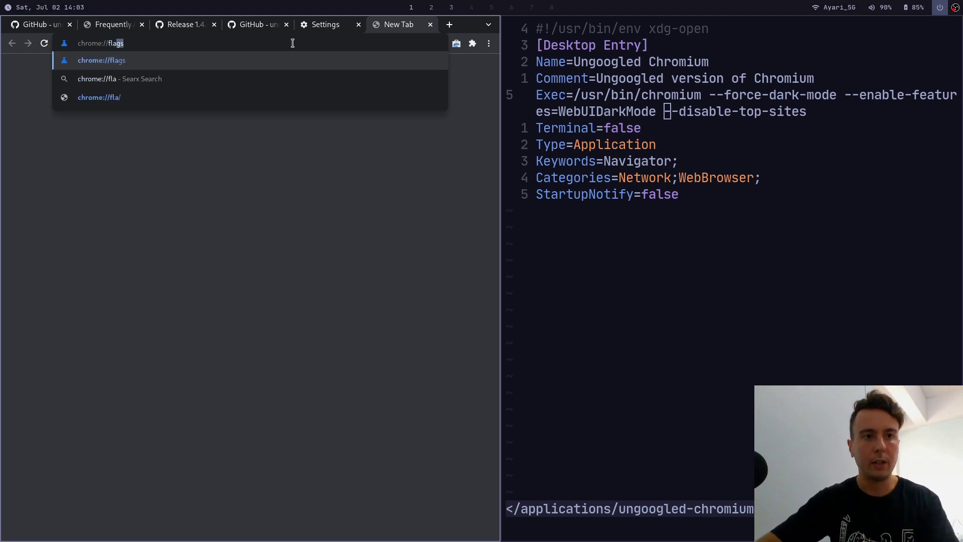
pyautogui.write('gs/')
pyautogui.press('Return')
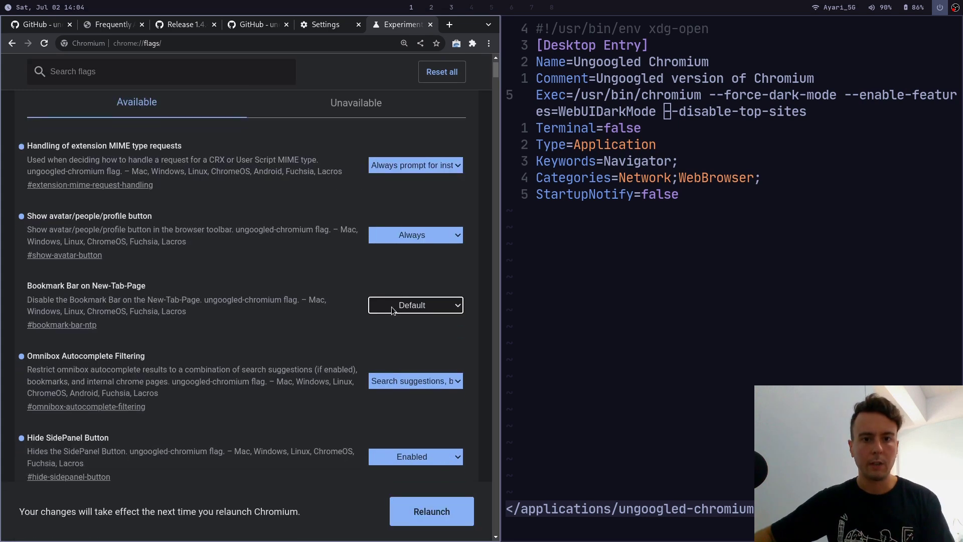
pyautogui.scroll(-1, 410, 417)
pyautogui.click(410, 417)
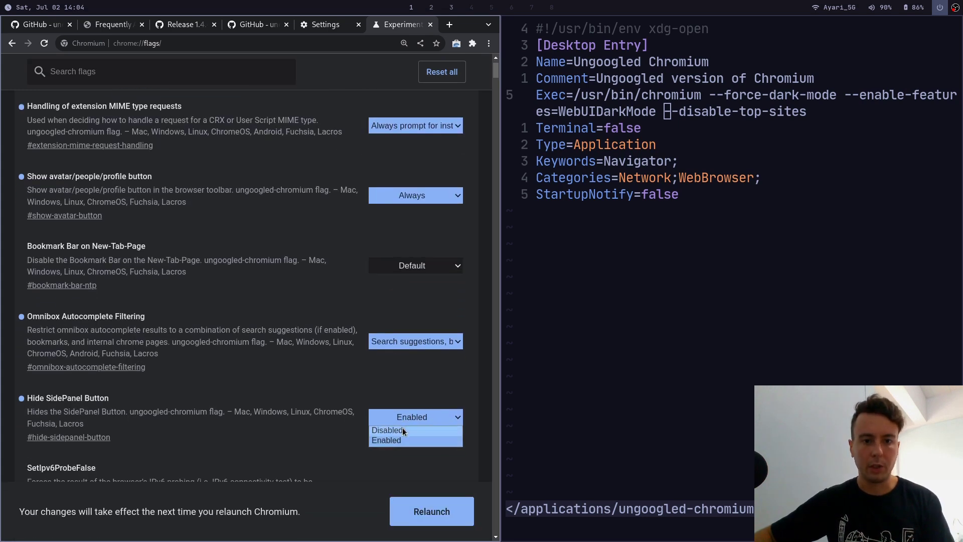
pyautogui.click(402, 430)
pyautogui.click(452, 518)
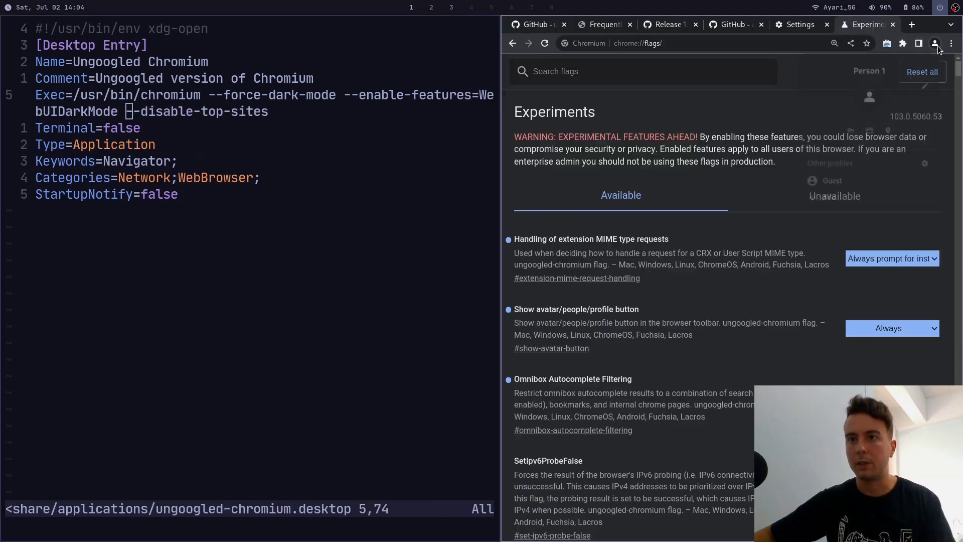
# Check the profile menu and side panel, then set the avatar button flag to Never
pyautogui.click(935, 44)
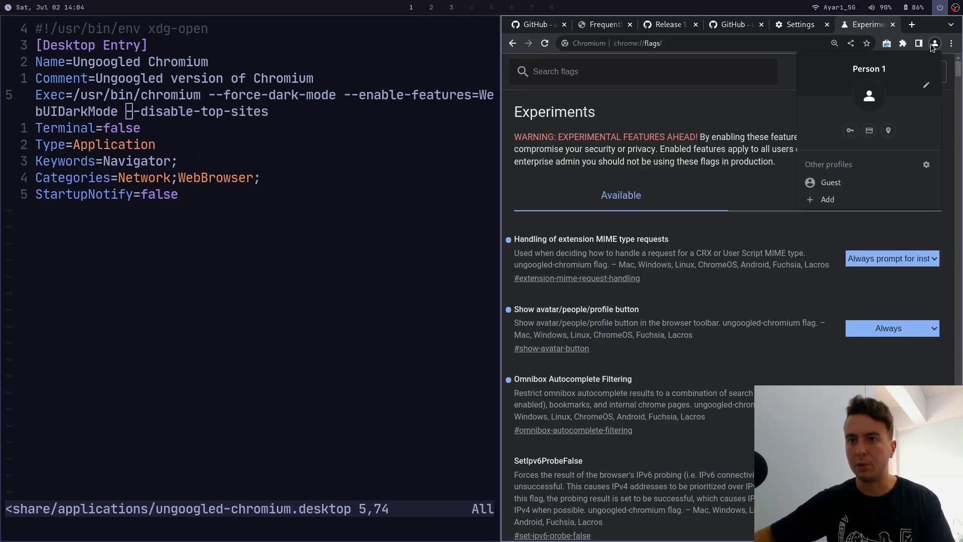
pyautogui.click(934, 44)
pyautogui.click(918, 44)
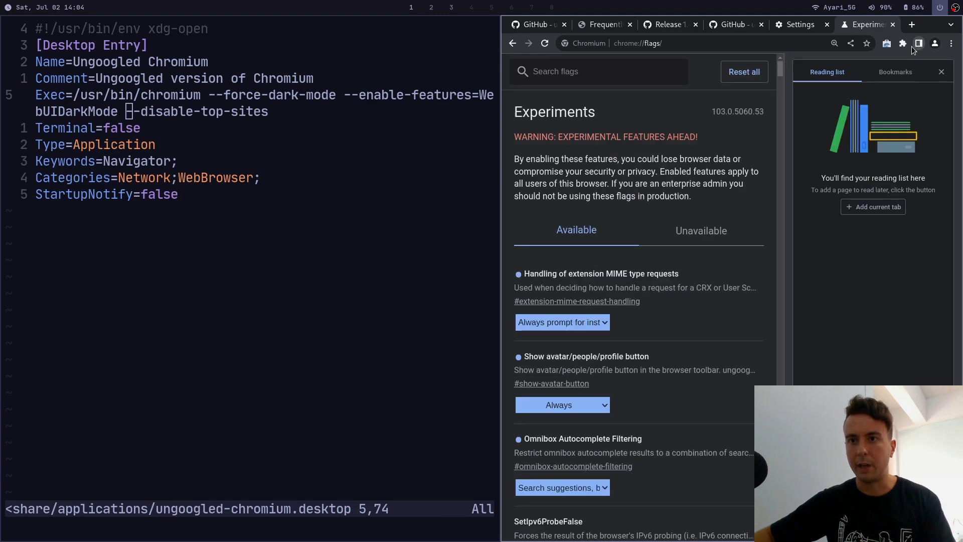
pyautogui.click(919, 44)
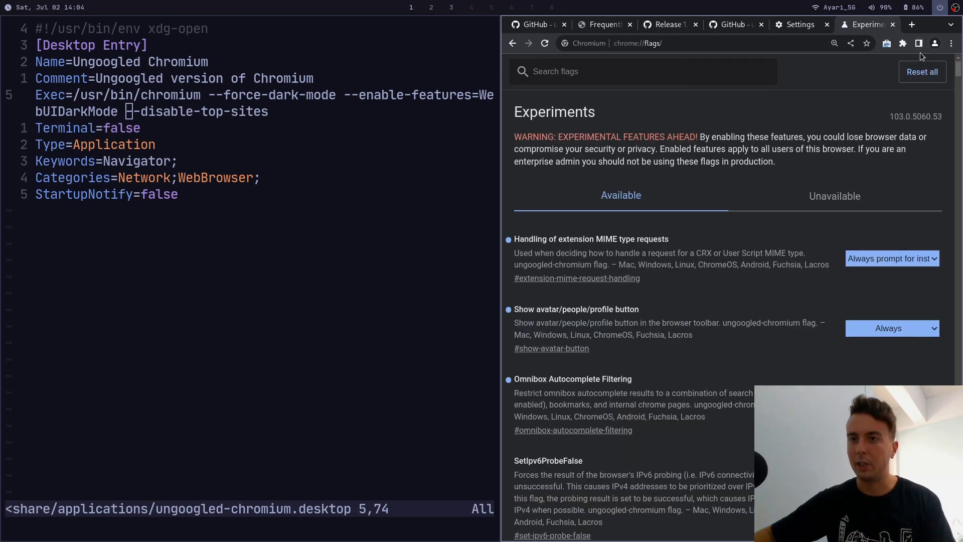
pyautogui.click(587, 71)
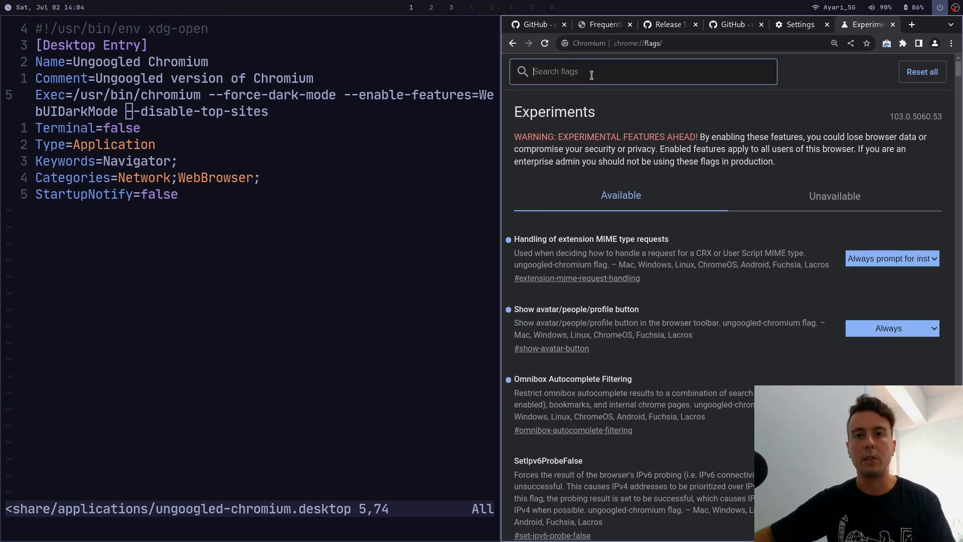
pyautogui.click(885, 328)
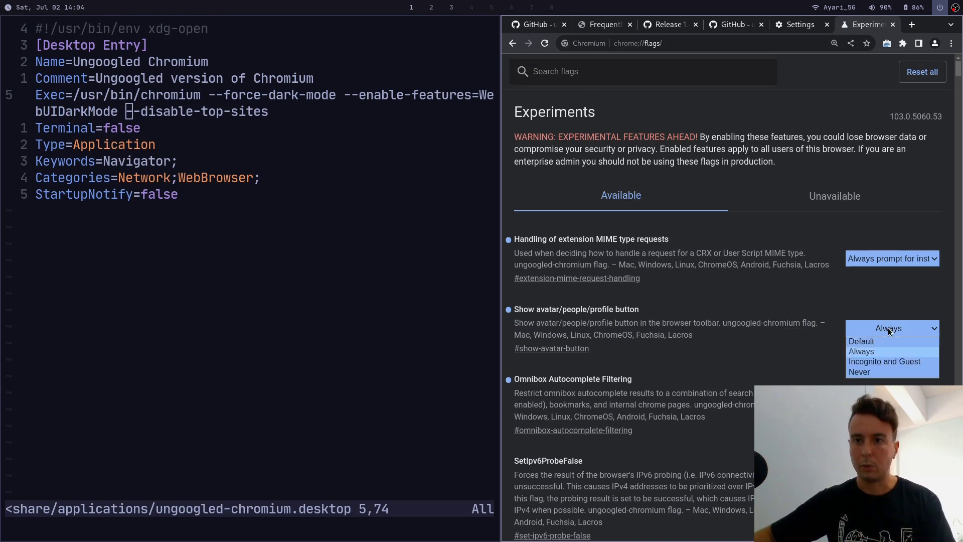
pyautogui.click(872, 371)
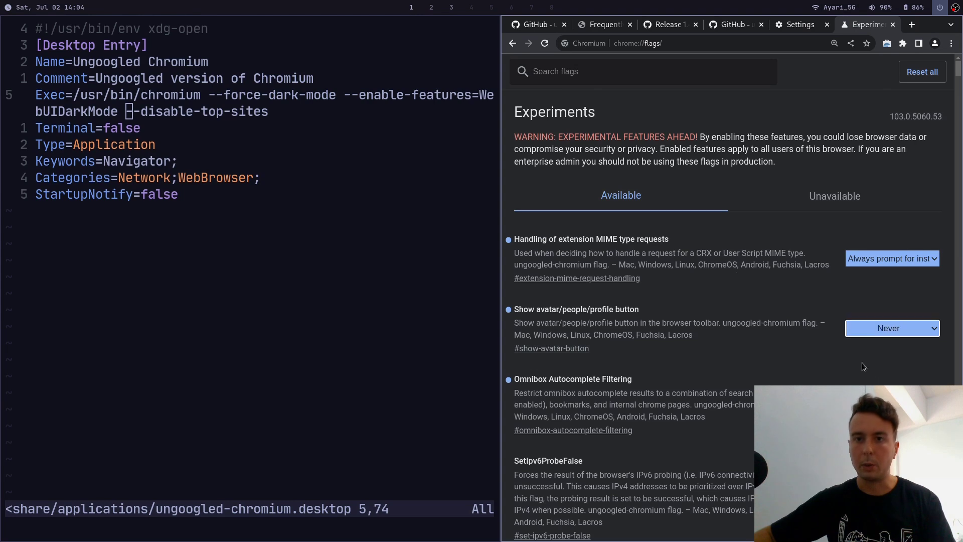
# Search flags for 'side', set Hide SidePanel Button to Enabled, and relaunch the browser
pyautogui.click(575, 72)
pyautogui.write('side')
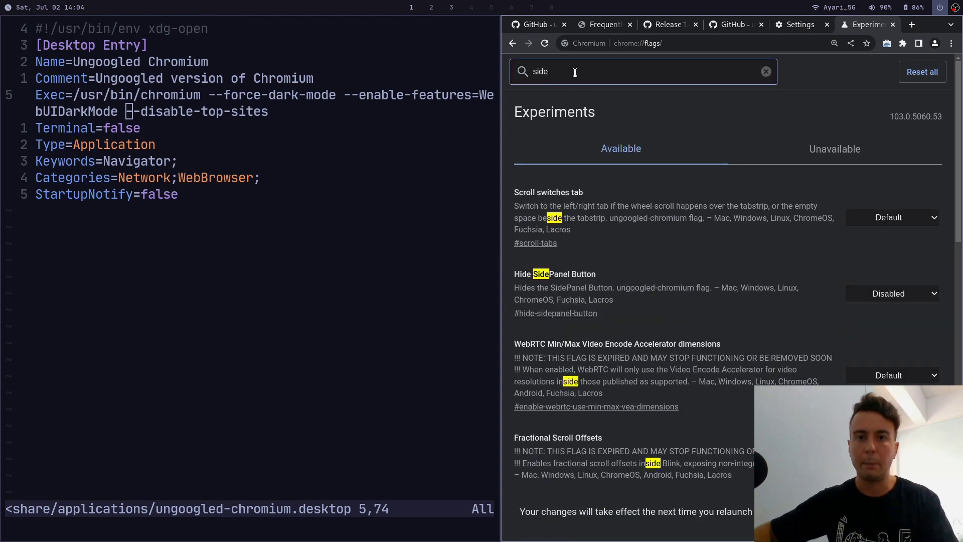
pyautogui.click(894, 293)
pyautogui.click(877, 311)
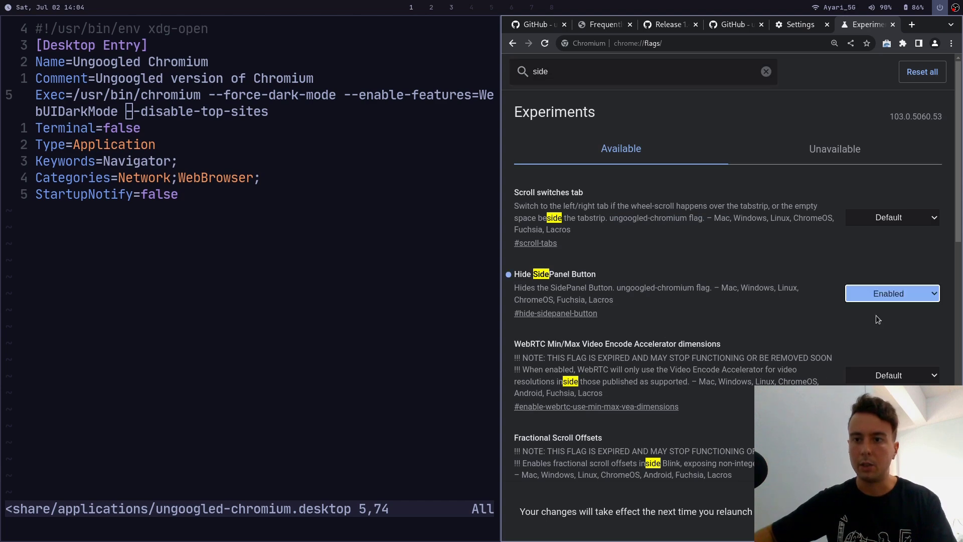
pyautogui.click(908, 511)
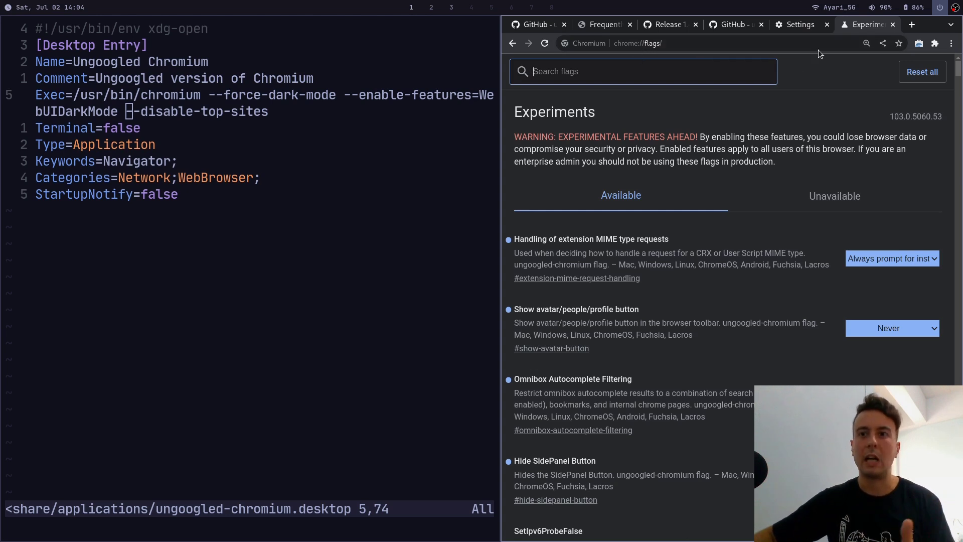
pyautogui.click(953, 45)
pyautogui.click(953, 45)
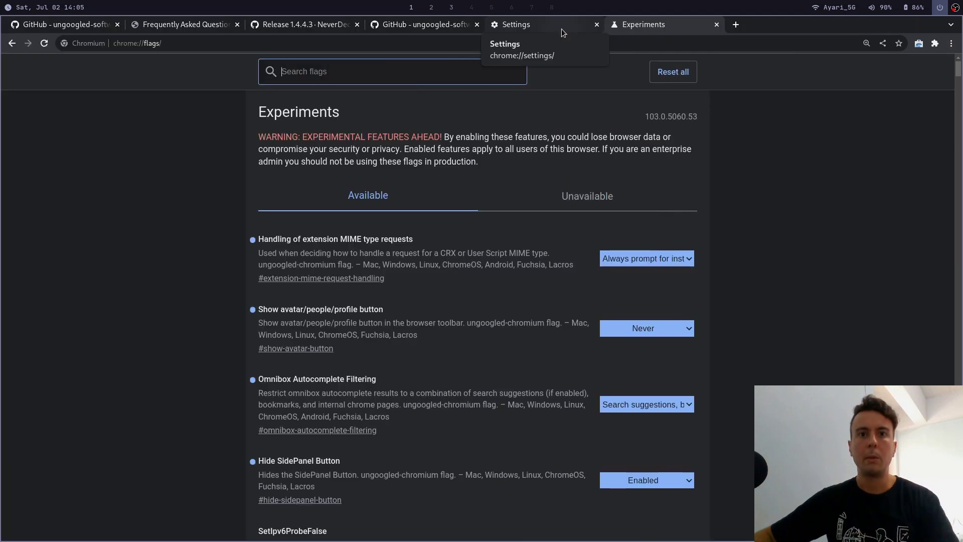
# Maximize the Chromium window to fill the whole screen, still showing the flags page
pyautogui.press('super+m')
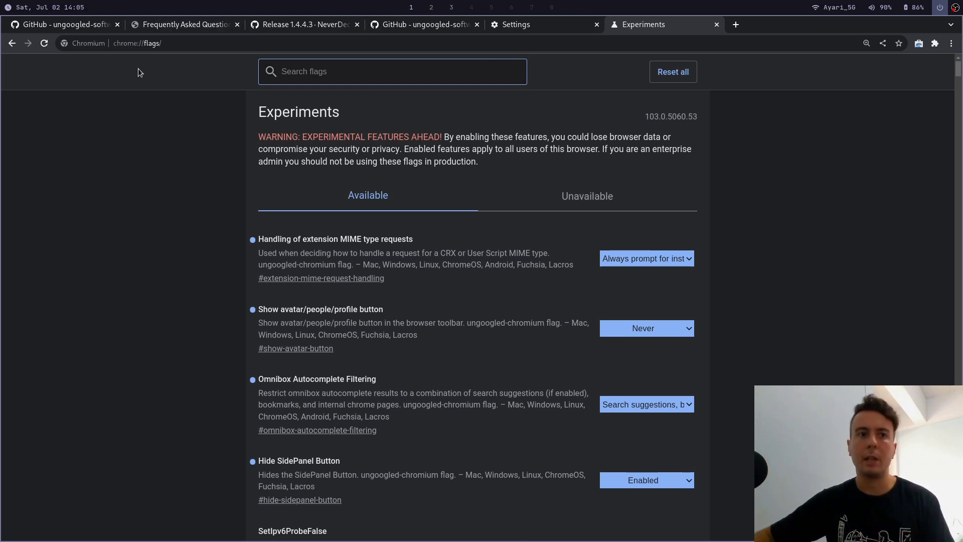
# Go back to the wiki's FAQ tab and jump to its table of contents
pyautogui.click(136, 26)
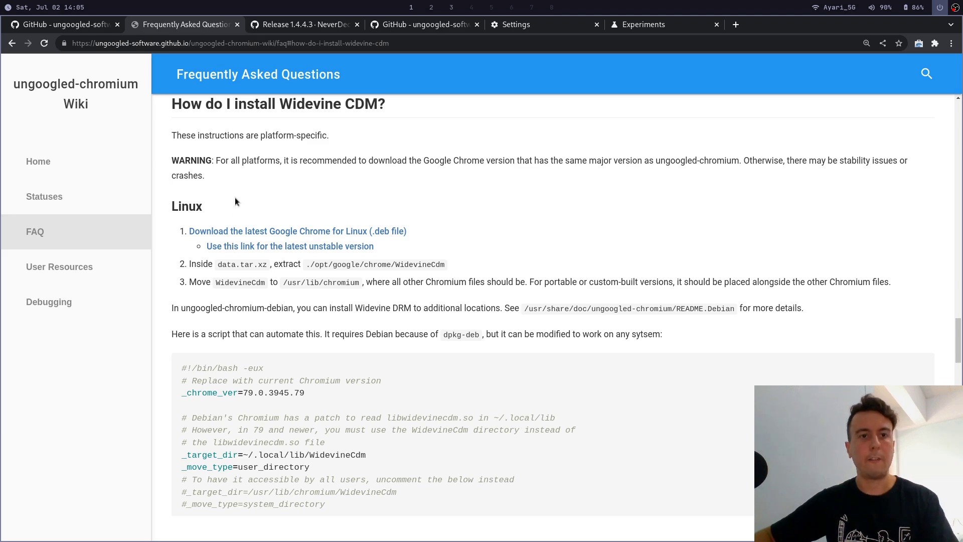
pyautogui.press('Home')
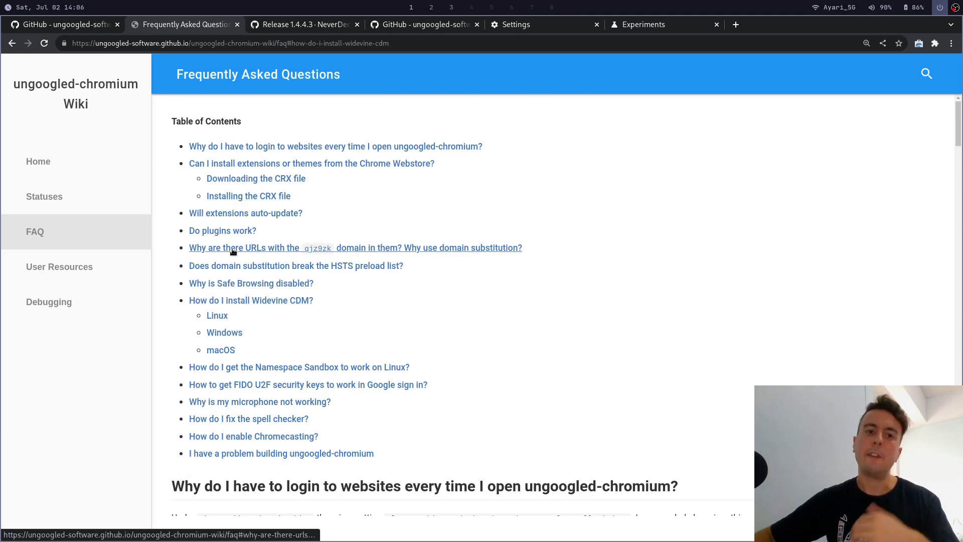